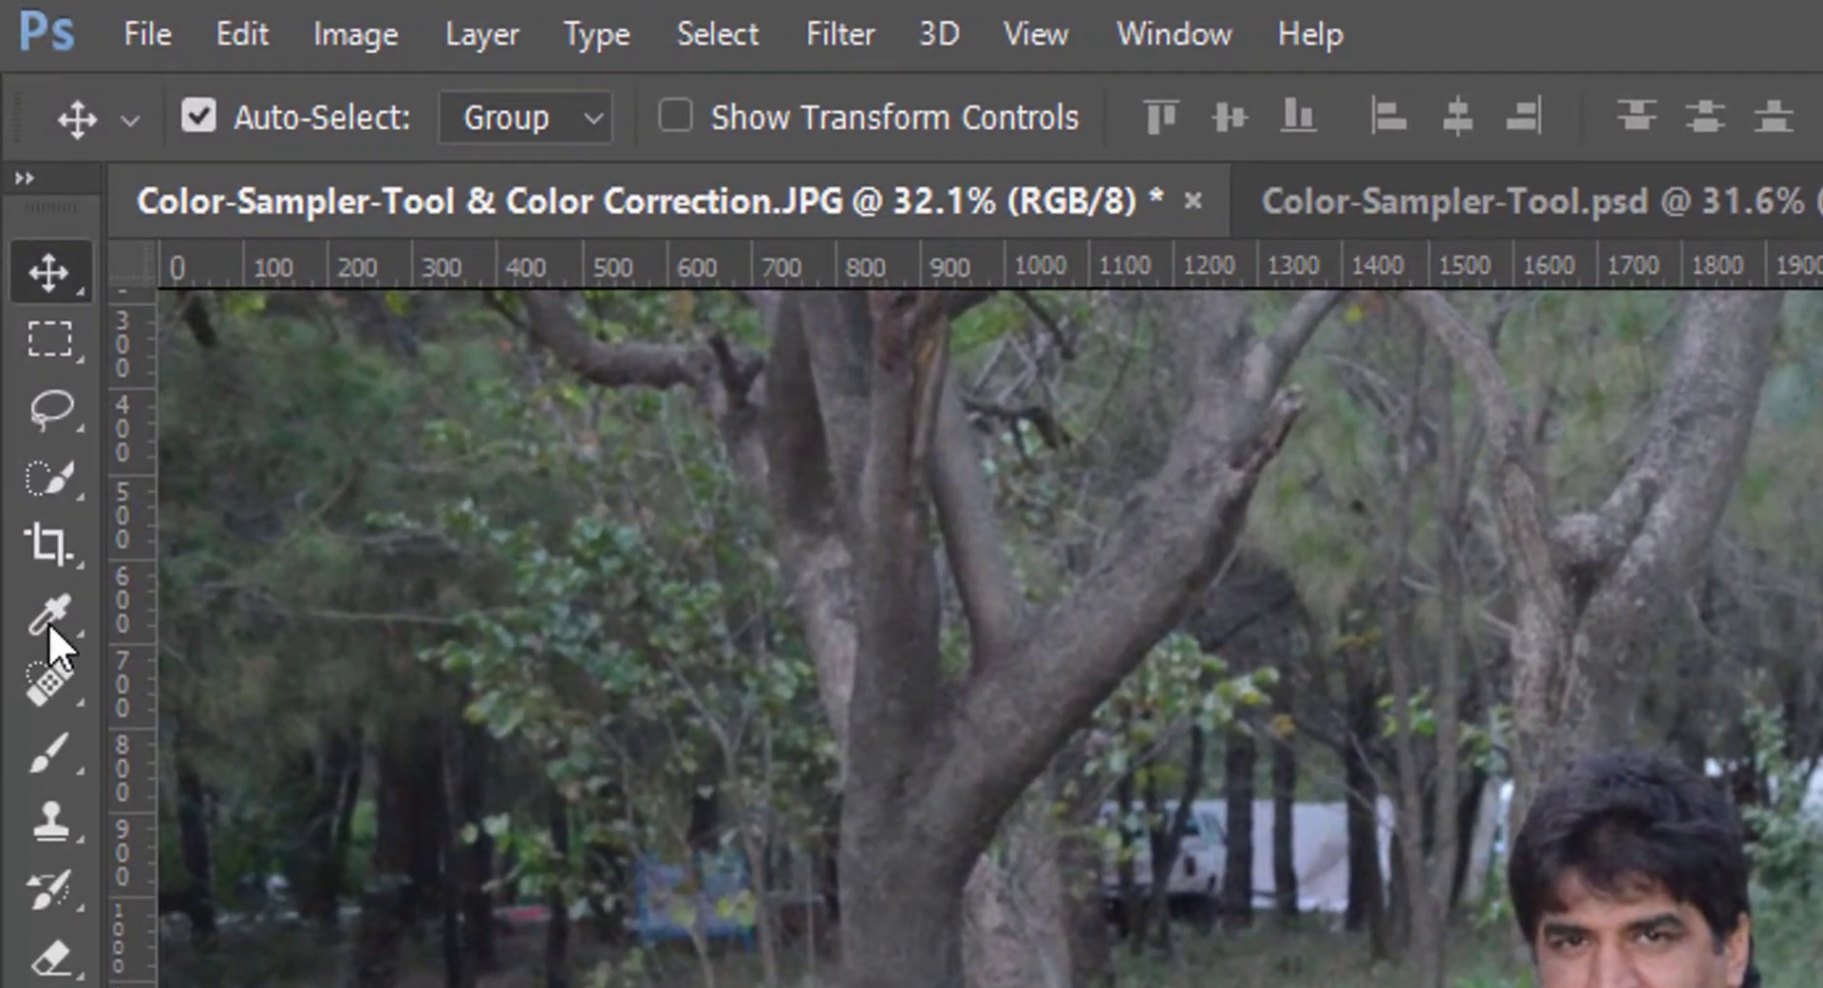
Switch from the Move tool group to the Color Sampler Tool with Point Sample size
right_click(54, 266)
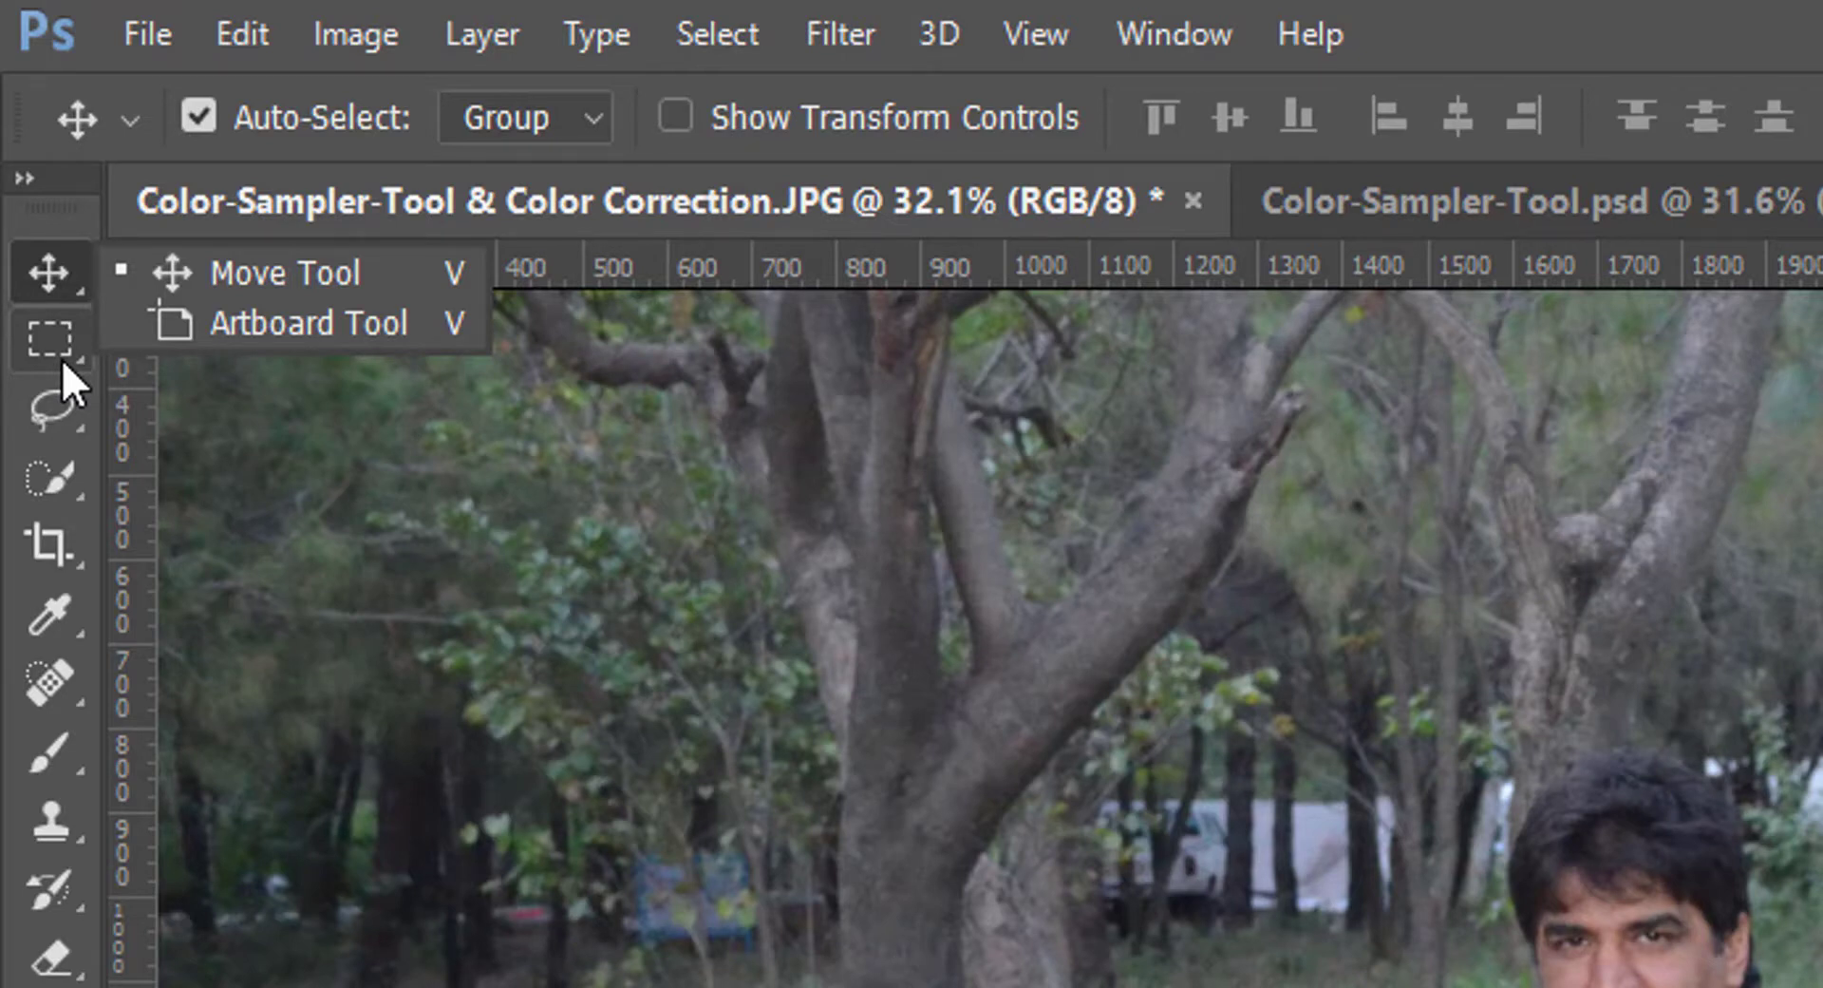
drag(53, 613, 178, 619)
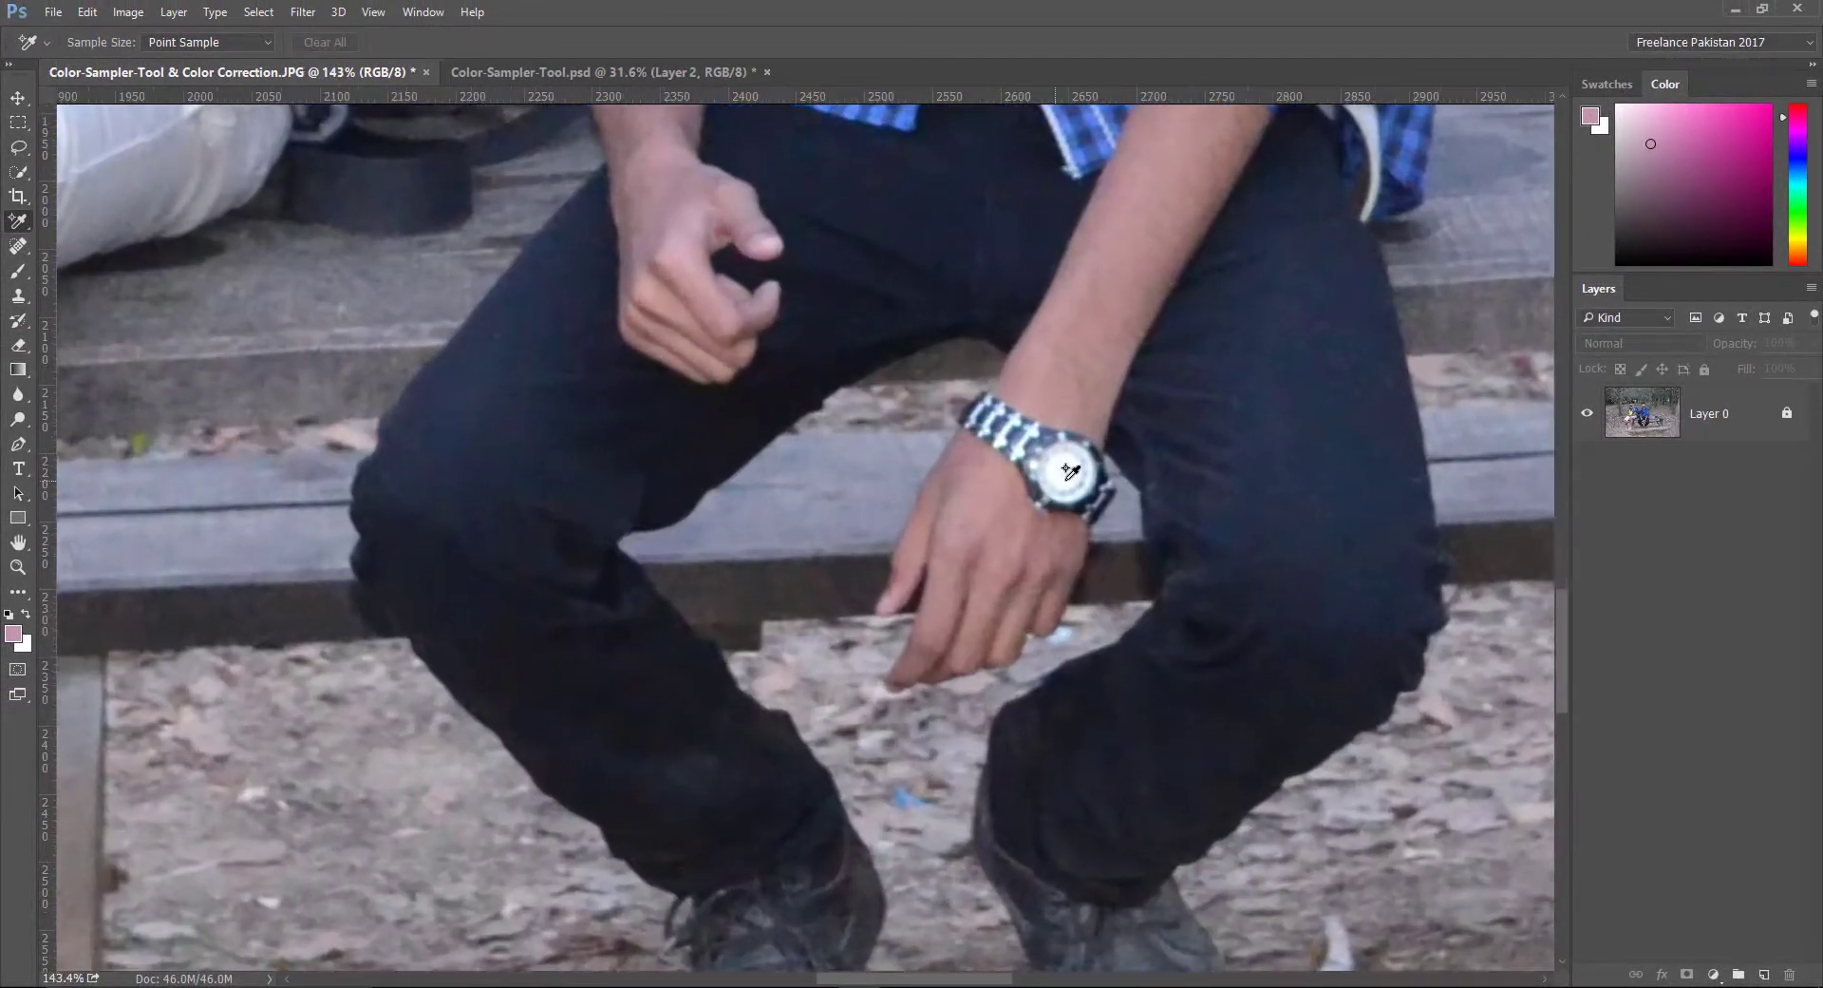
Place sampler #1 on the white watch face (221, 234, 243) and dock the Info panel on the right
click(1064, 472)
drag(936, 230, 1375, 140)
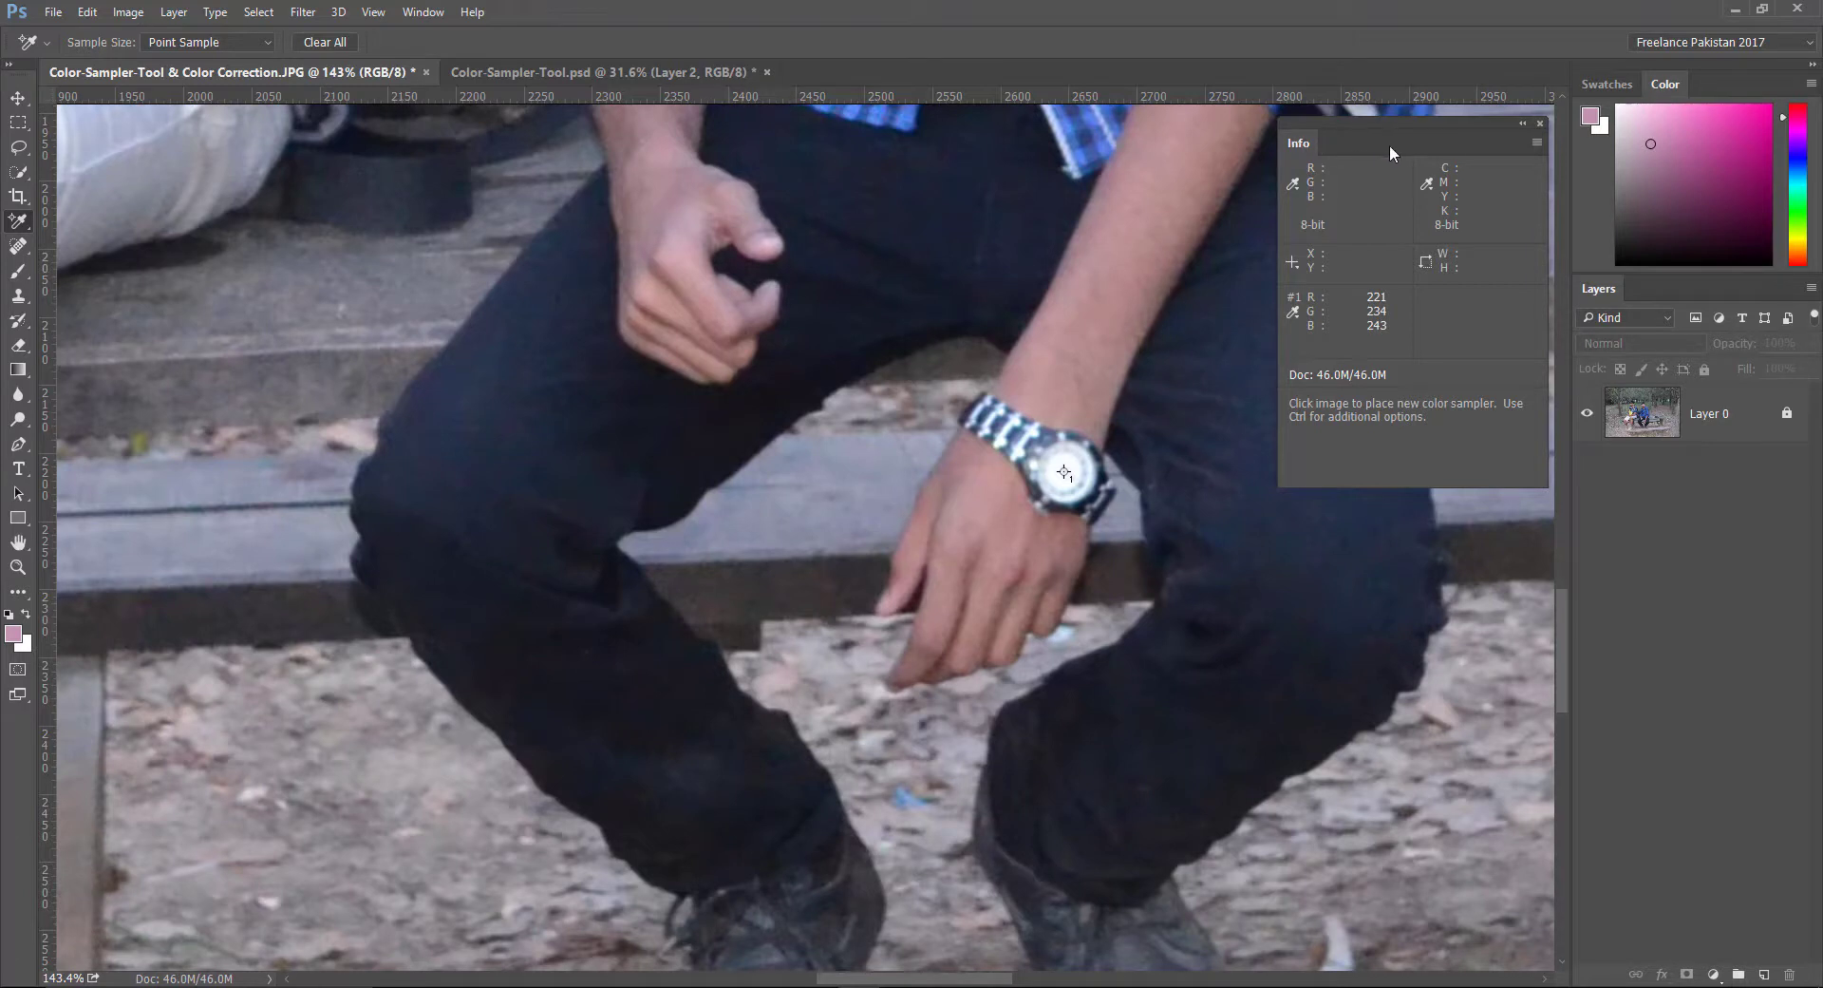
click(440, 9)
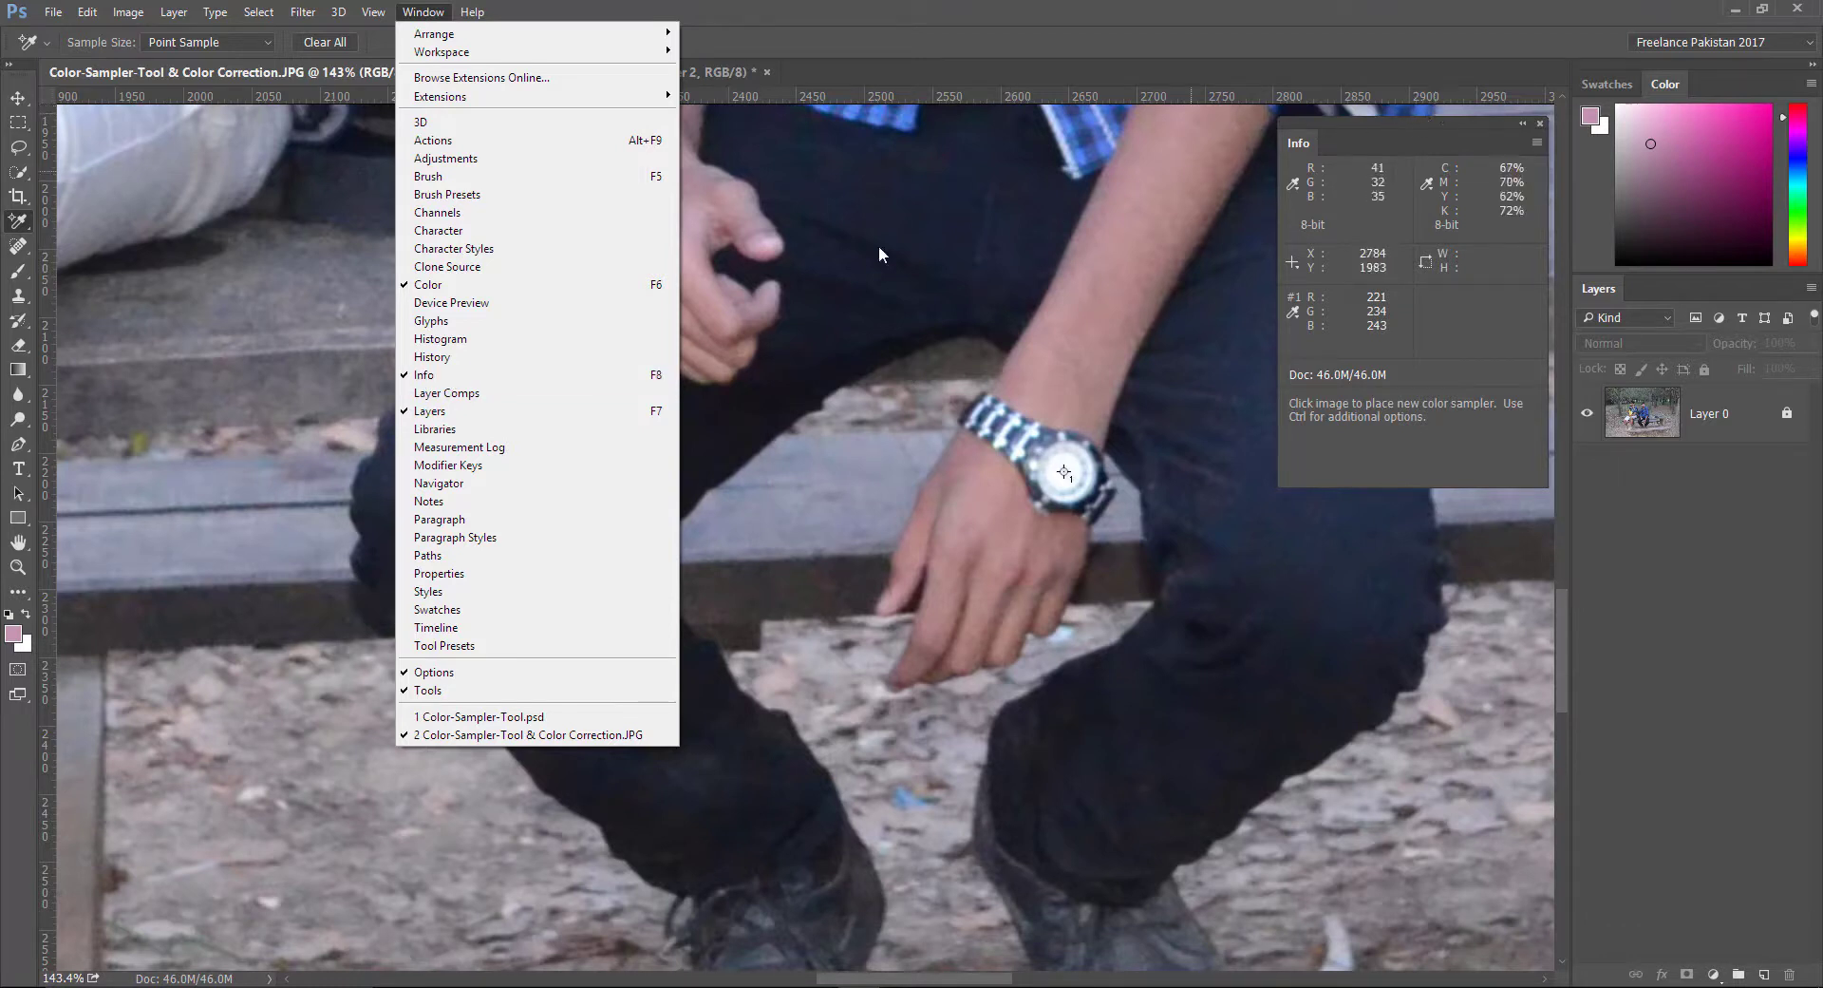
click(1428, 133)
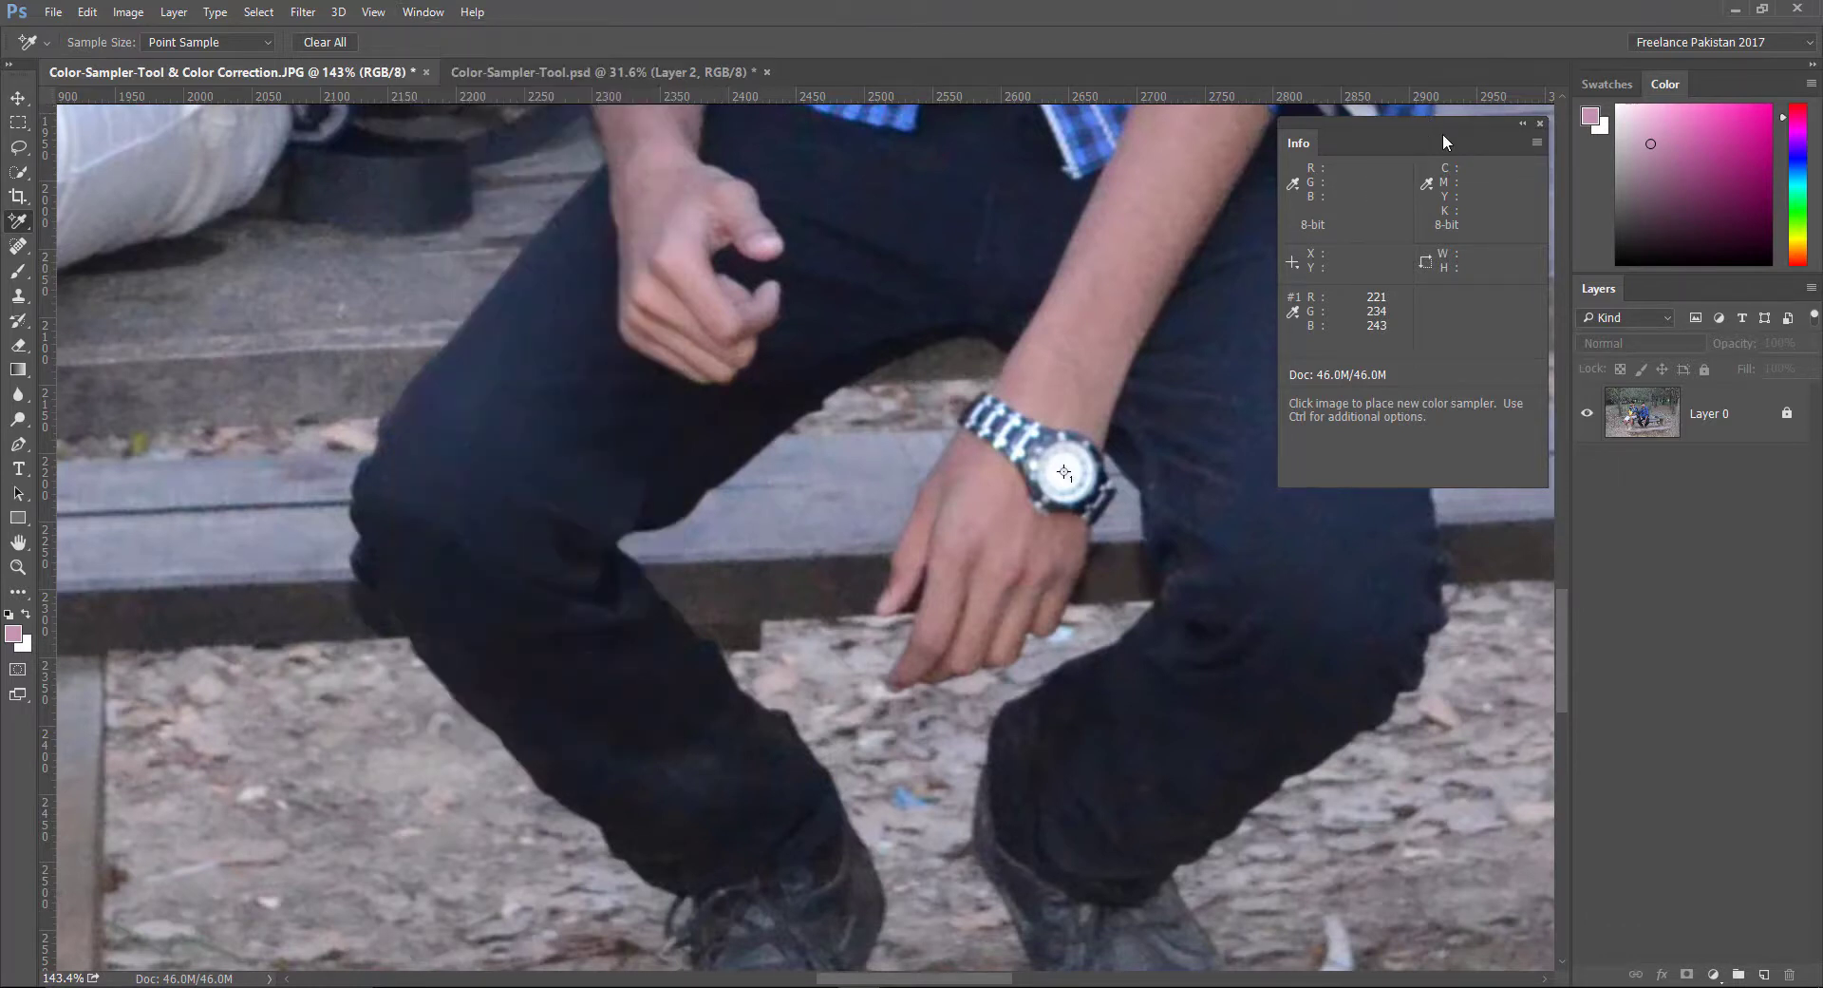
drag(1443, 133, 1540, 212)
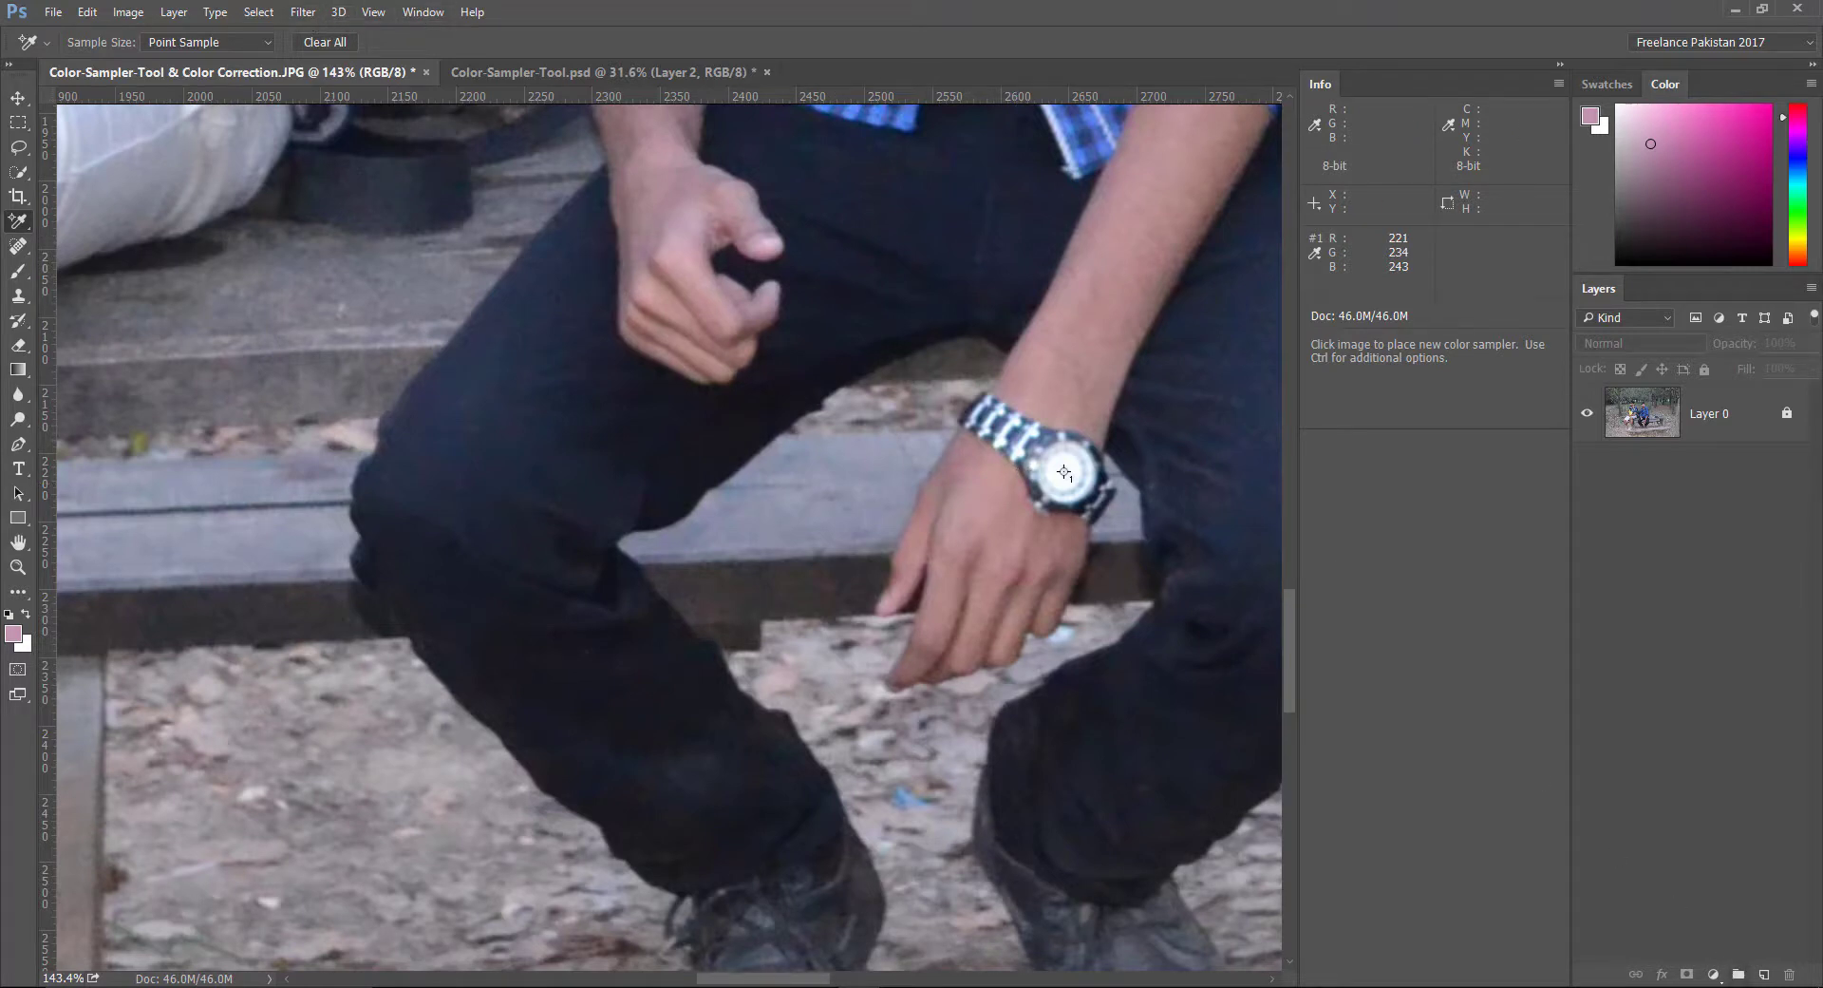
Add a Curves adjustment layer and dock its Properties panel above the Info panel
click(1715, 974)
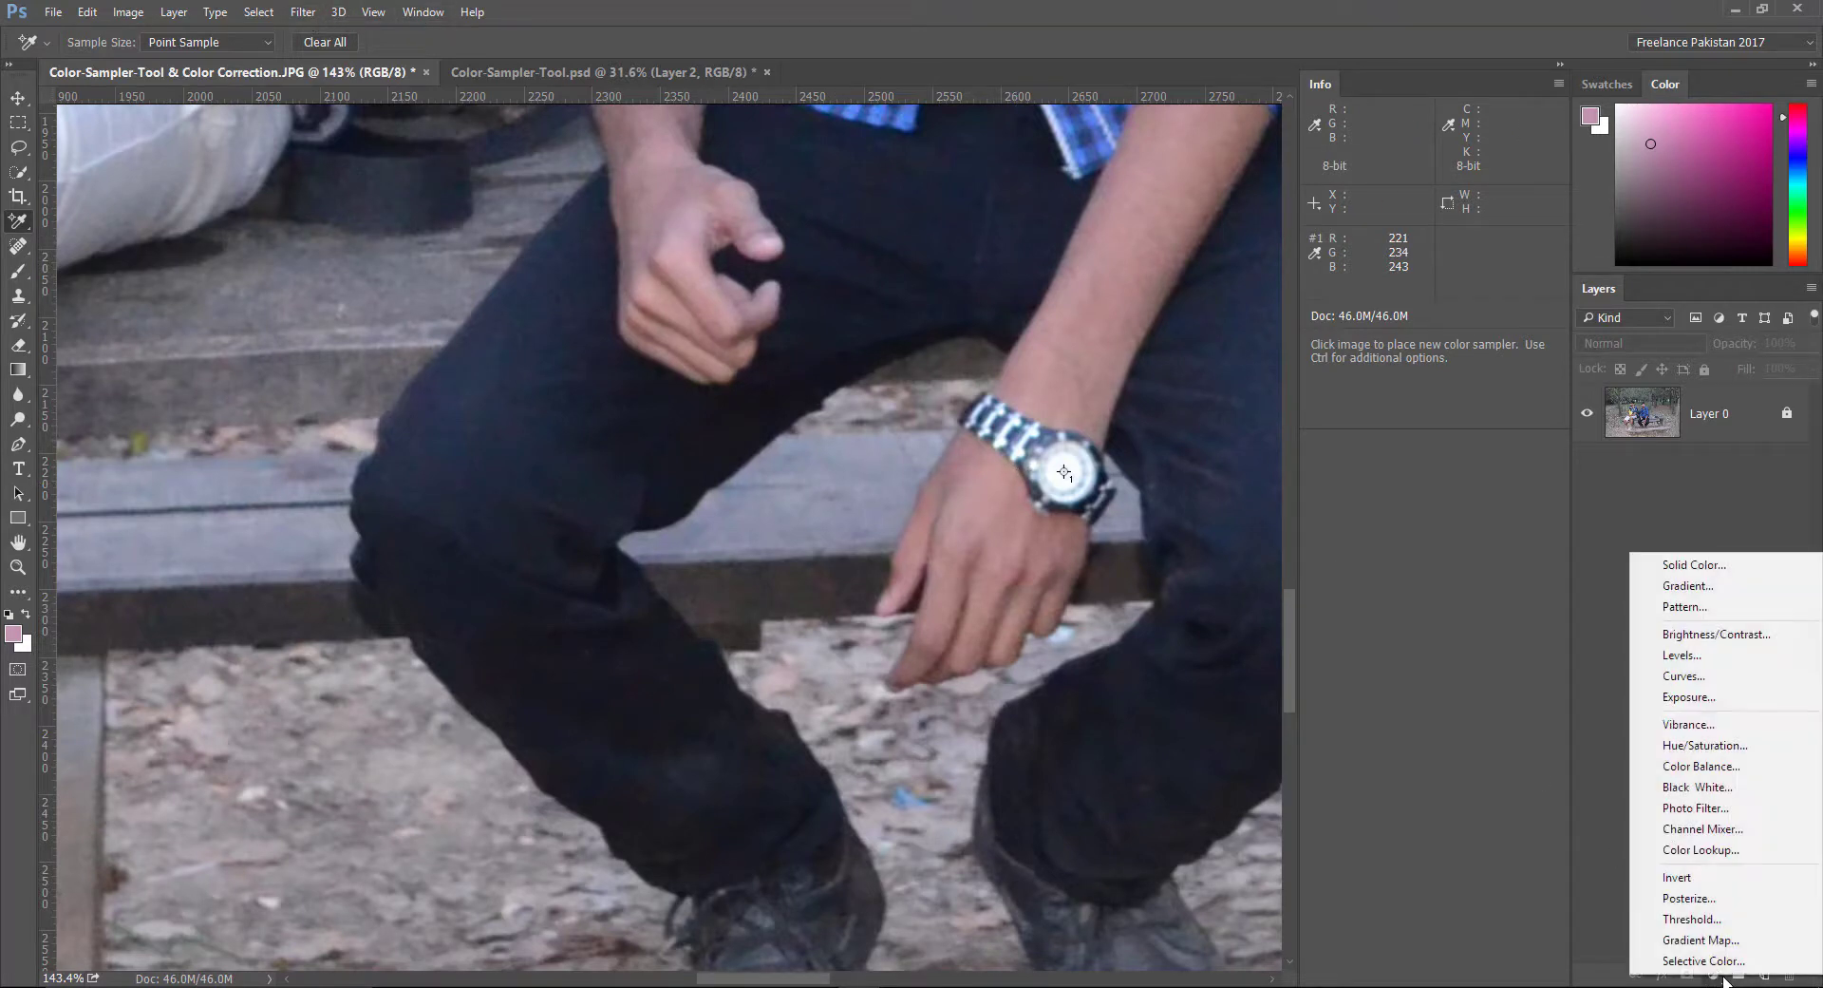
click(1671, 676)
drag(830, 229, 1394, 62)
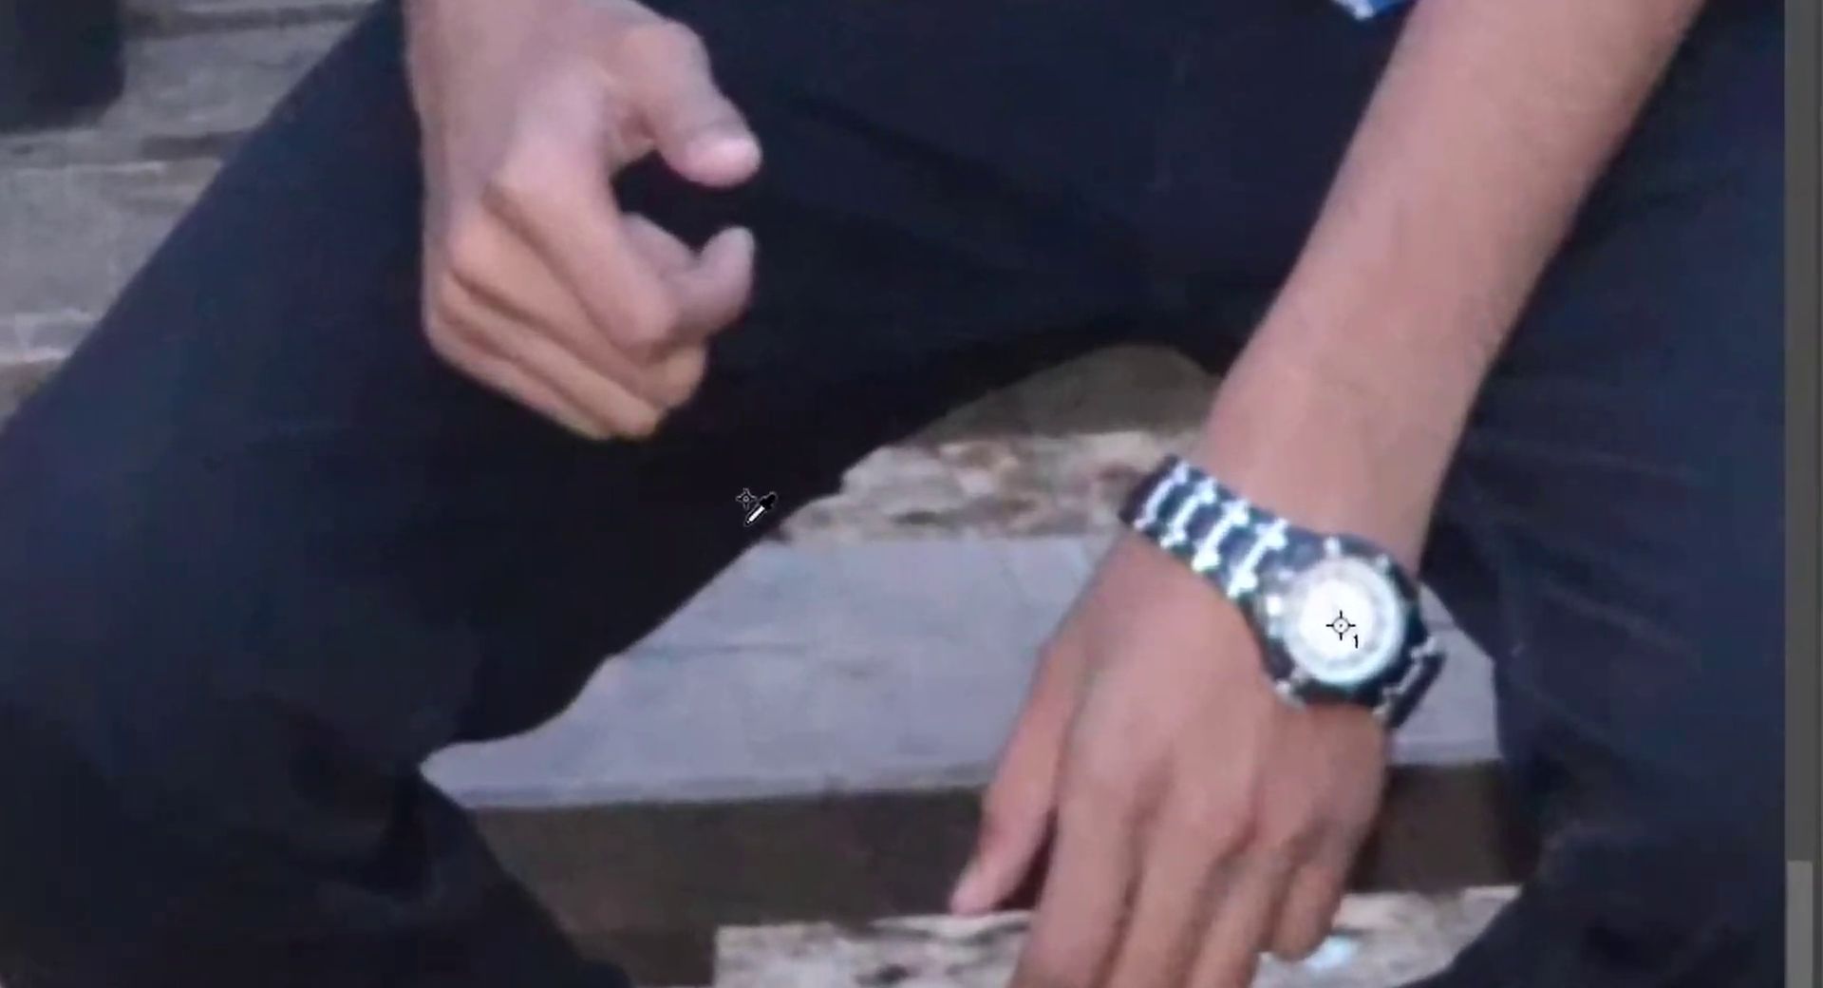
Place sampler #2 on the seated man's black jeans, reading R 20, G 20, B 28
click(742, 521)
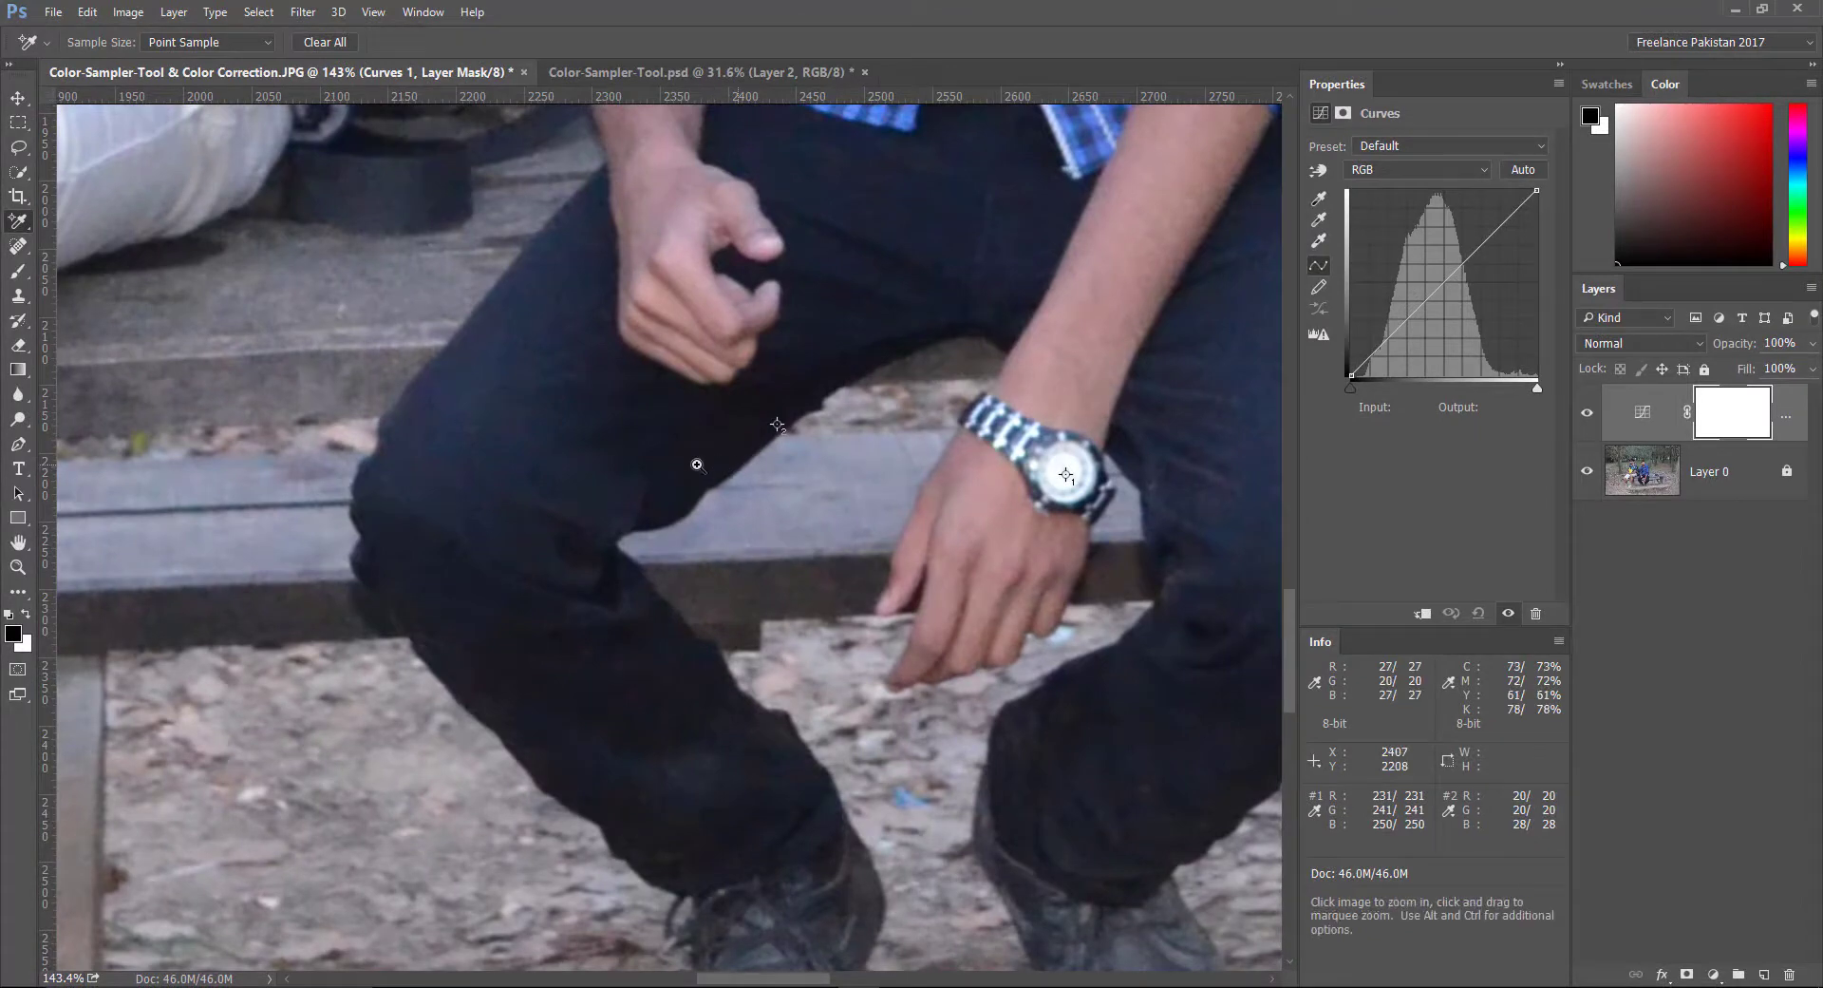
scroll(726, 461, down, 5)
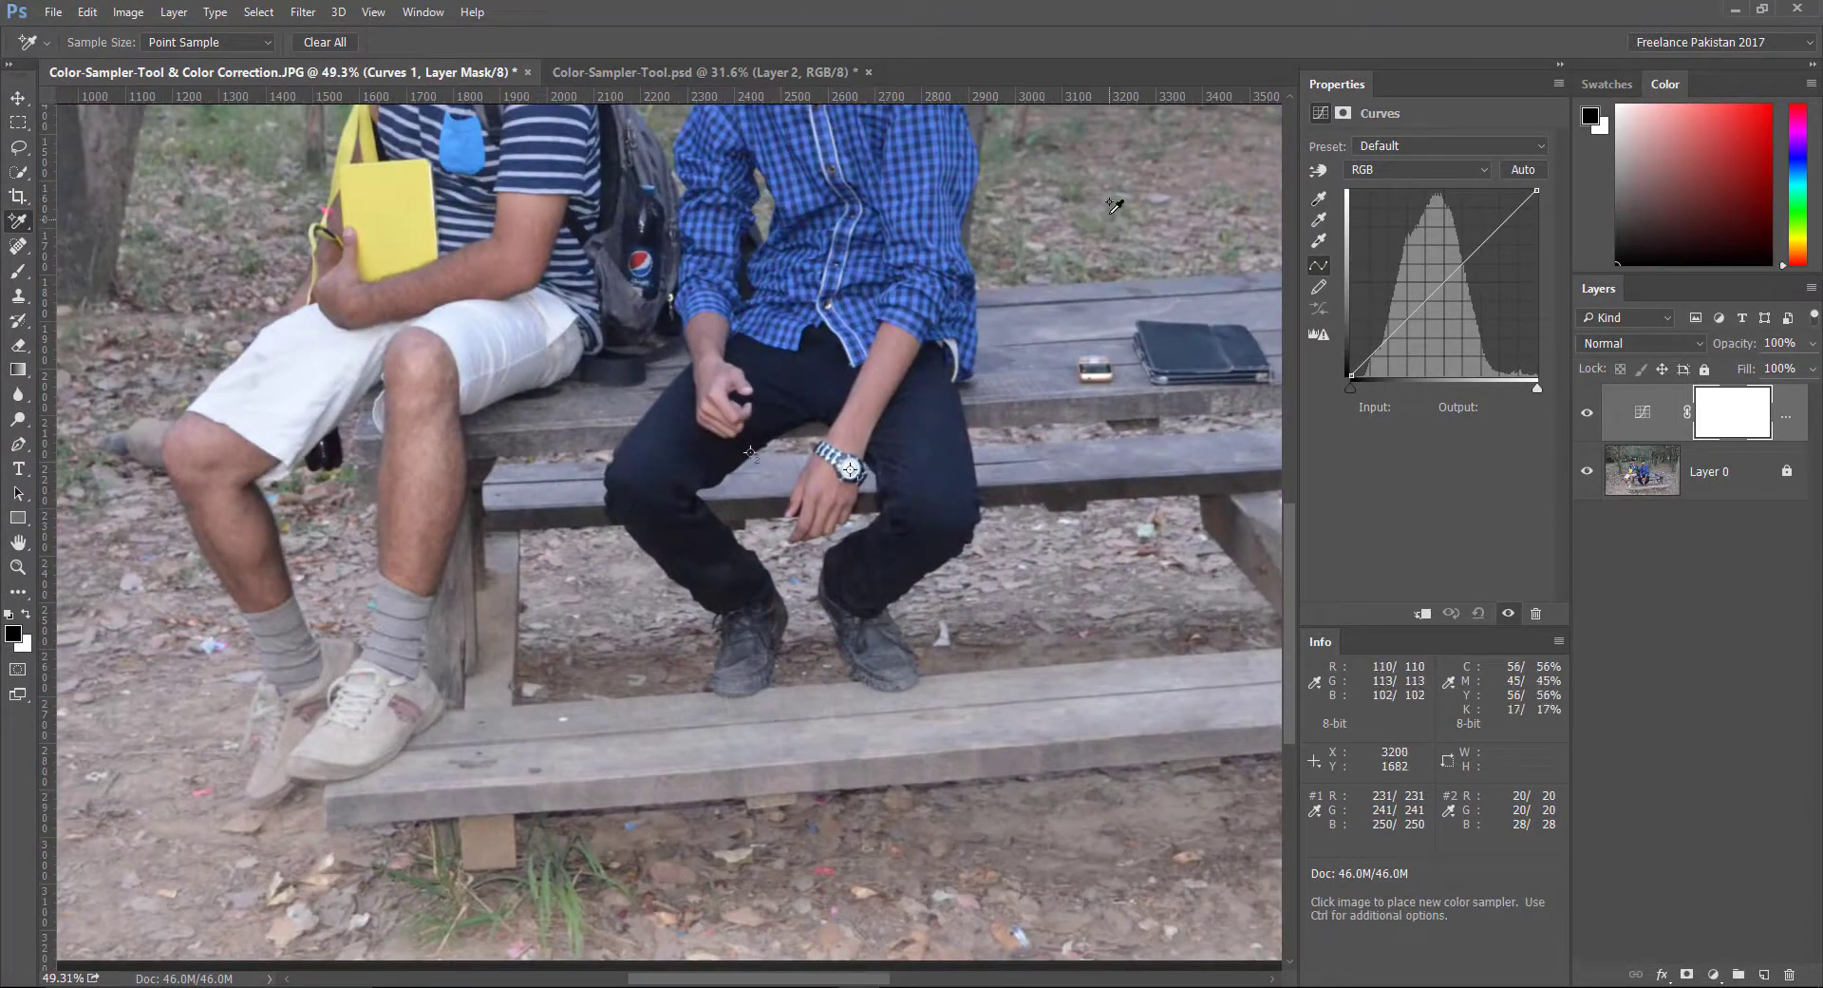
Add sampler #3 on the grey ground and nudge it to a neutral pixel reading 120/130/122
click(1113, 203)
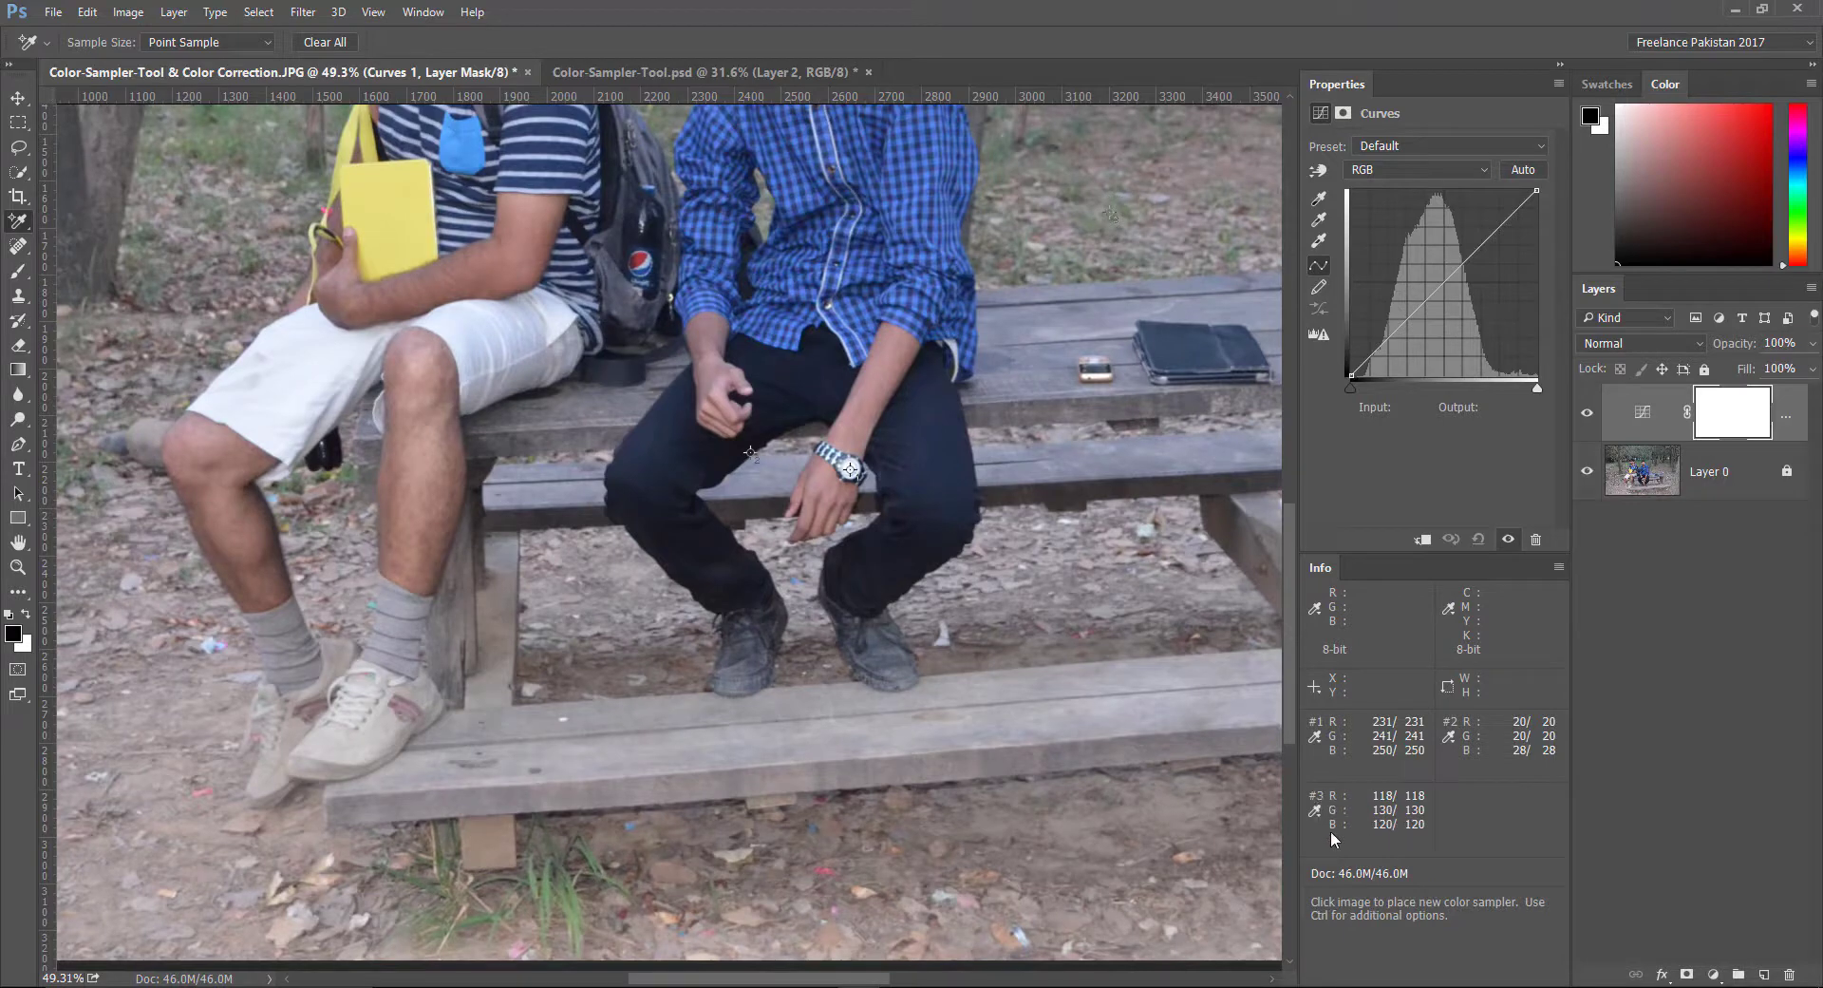
scroll(1145, 225, up, 15)
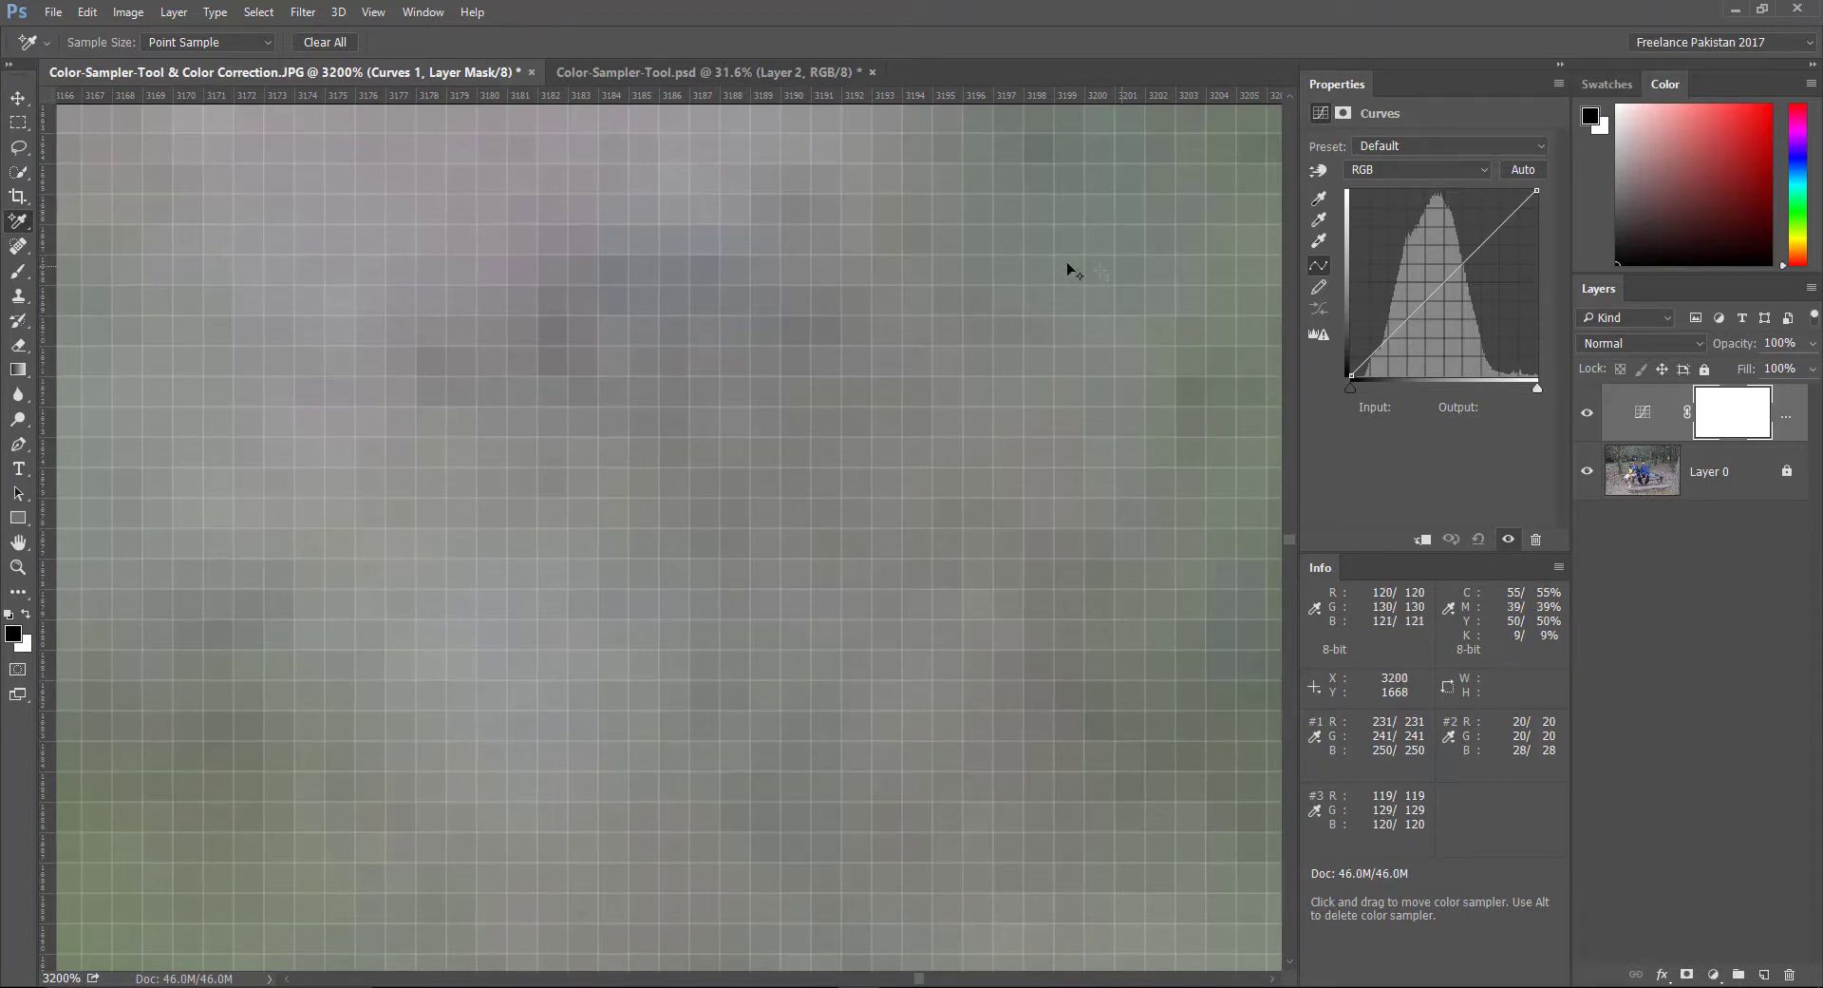
drag(1051, 215, 1073, 240)
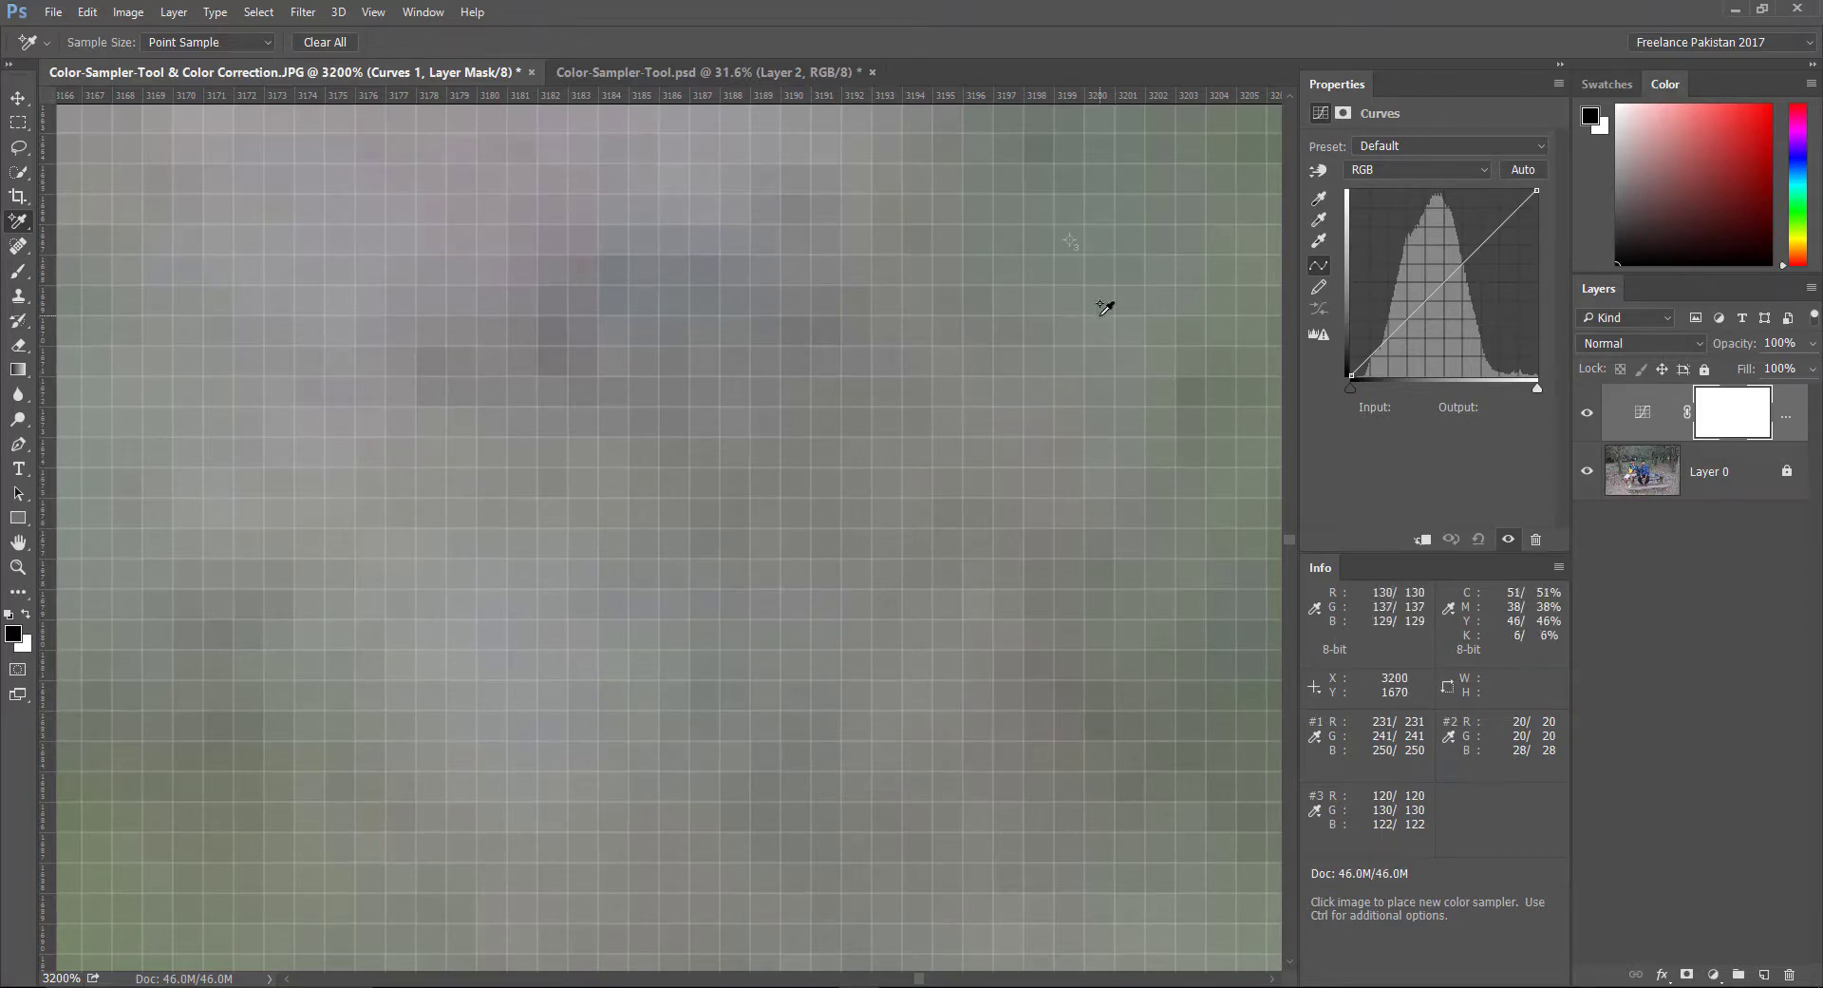
Fit the photo on screen and add sampler #4 on the wooden tabletop, reading 138/150/174
key(ctrl+0)
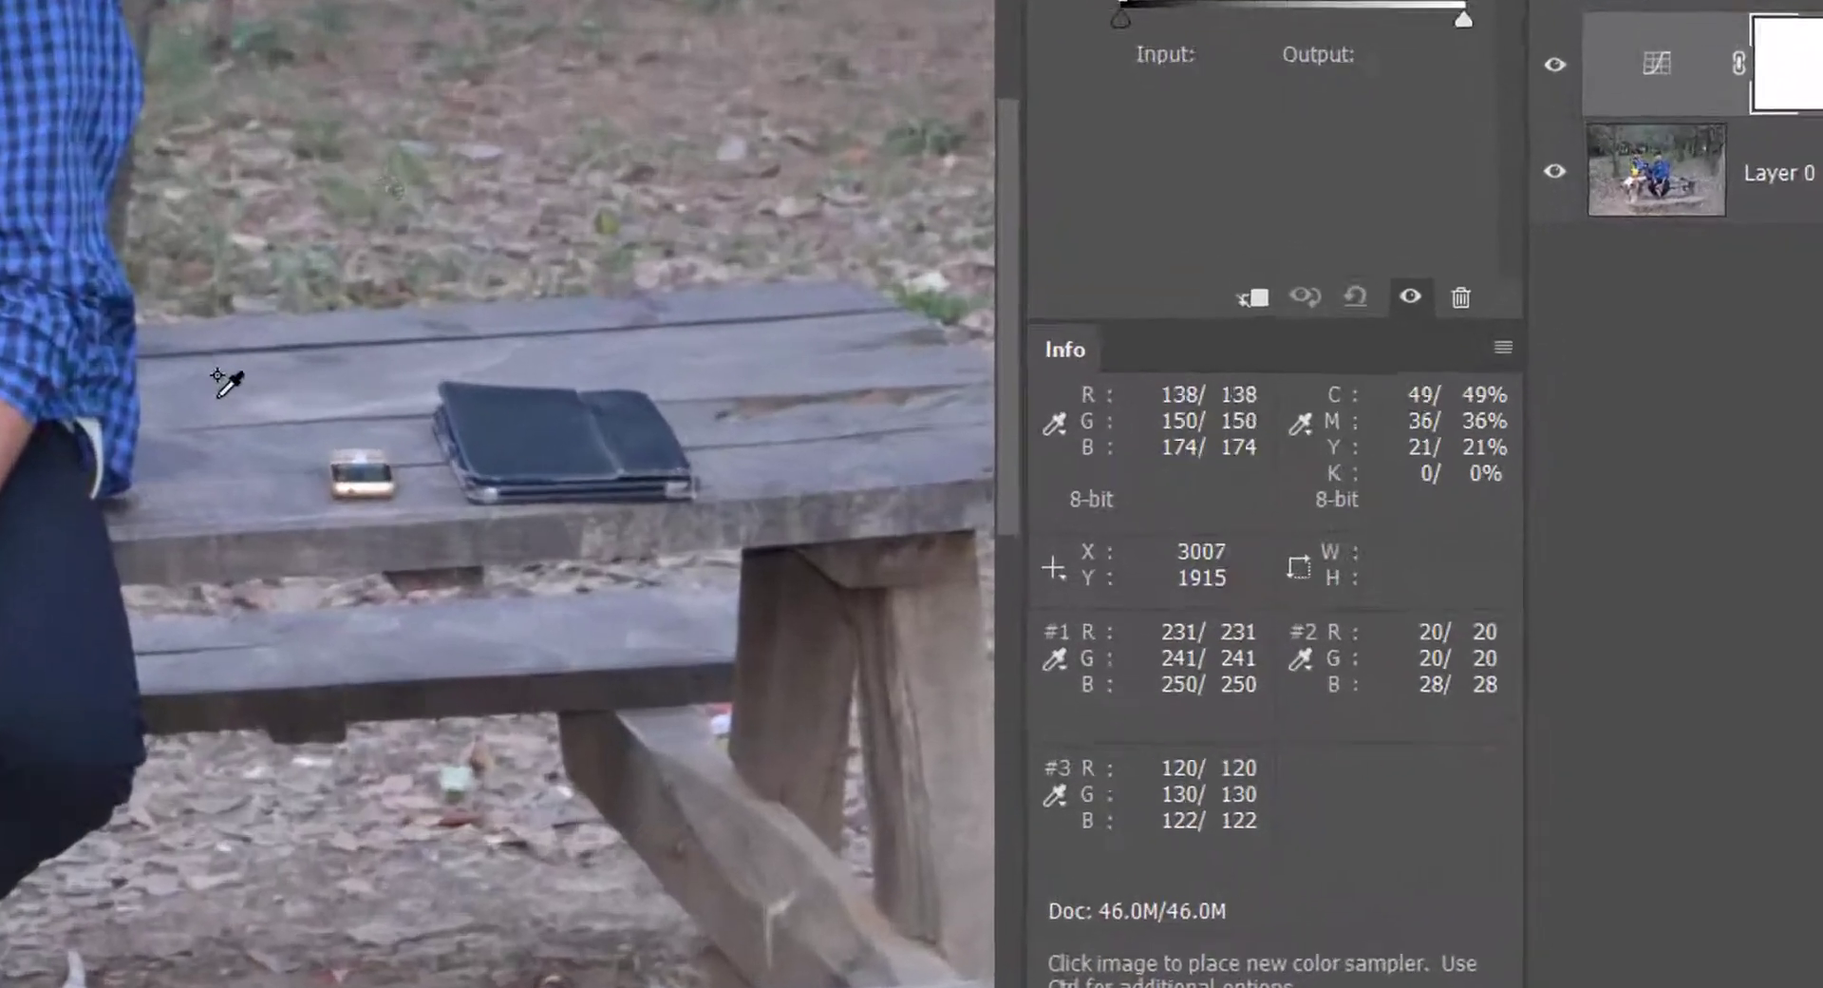
click(710, 538)
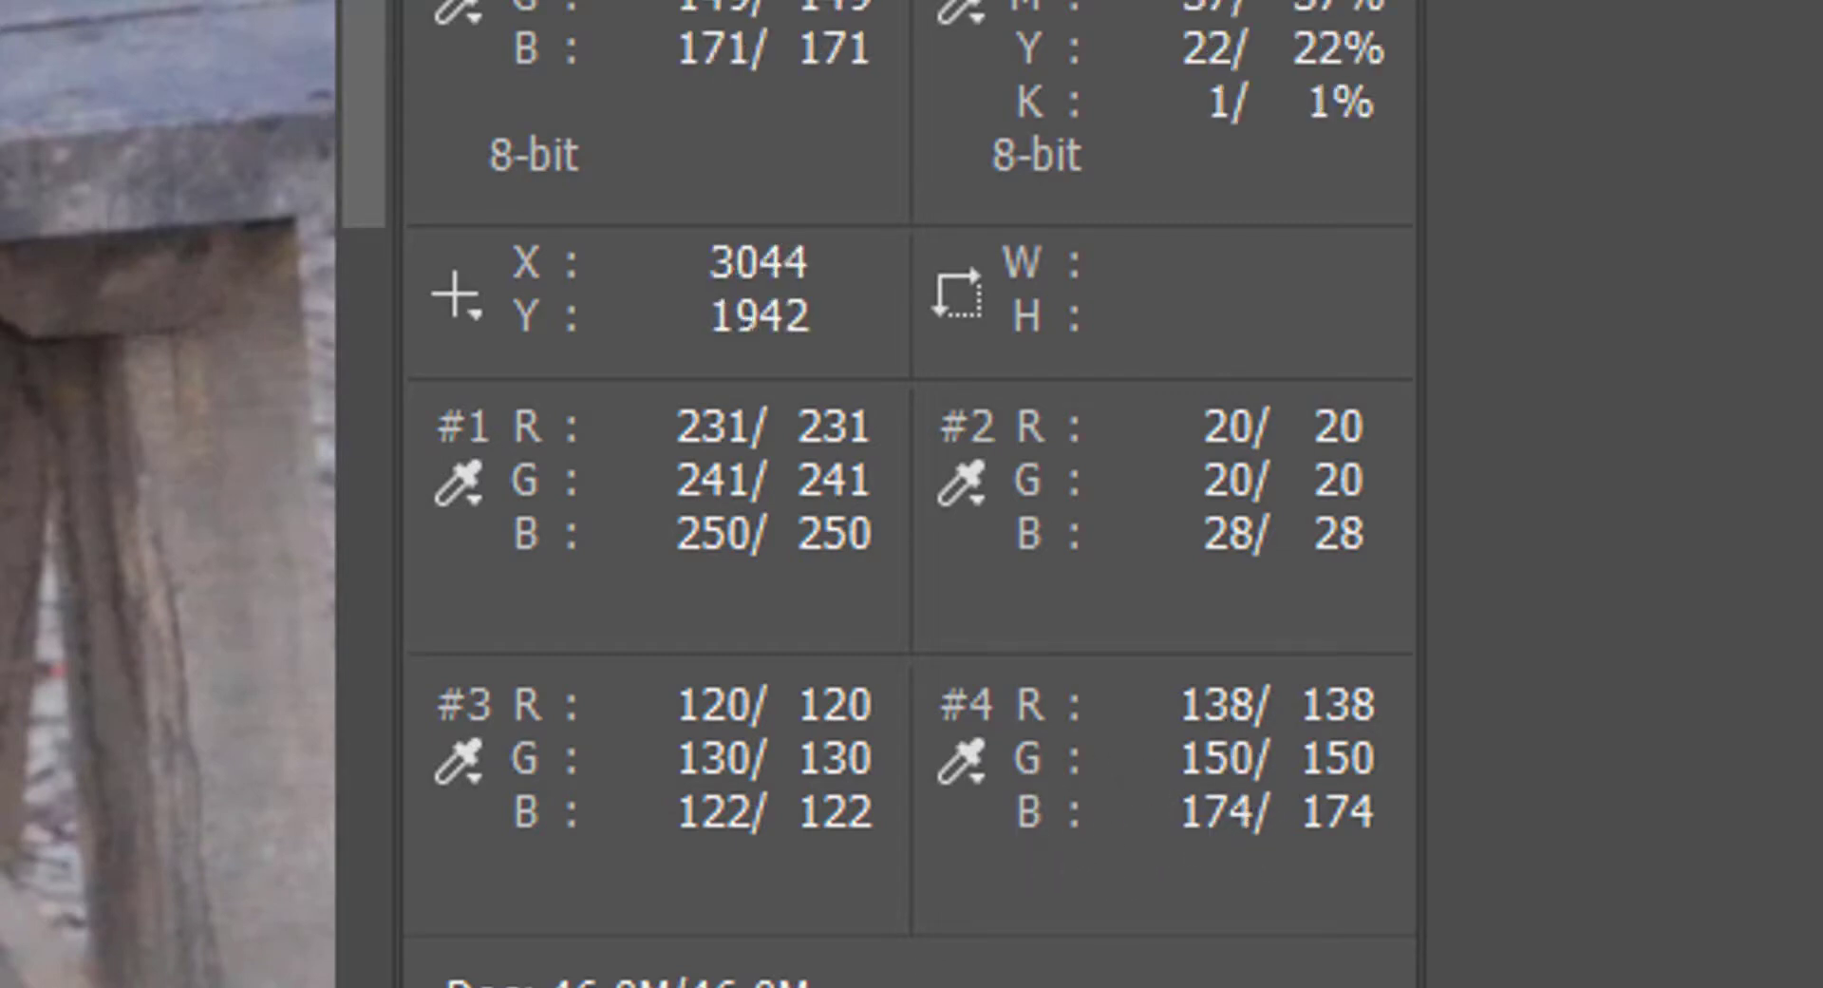
scroll(168, 494, down, 3)
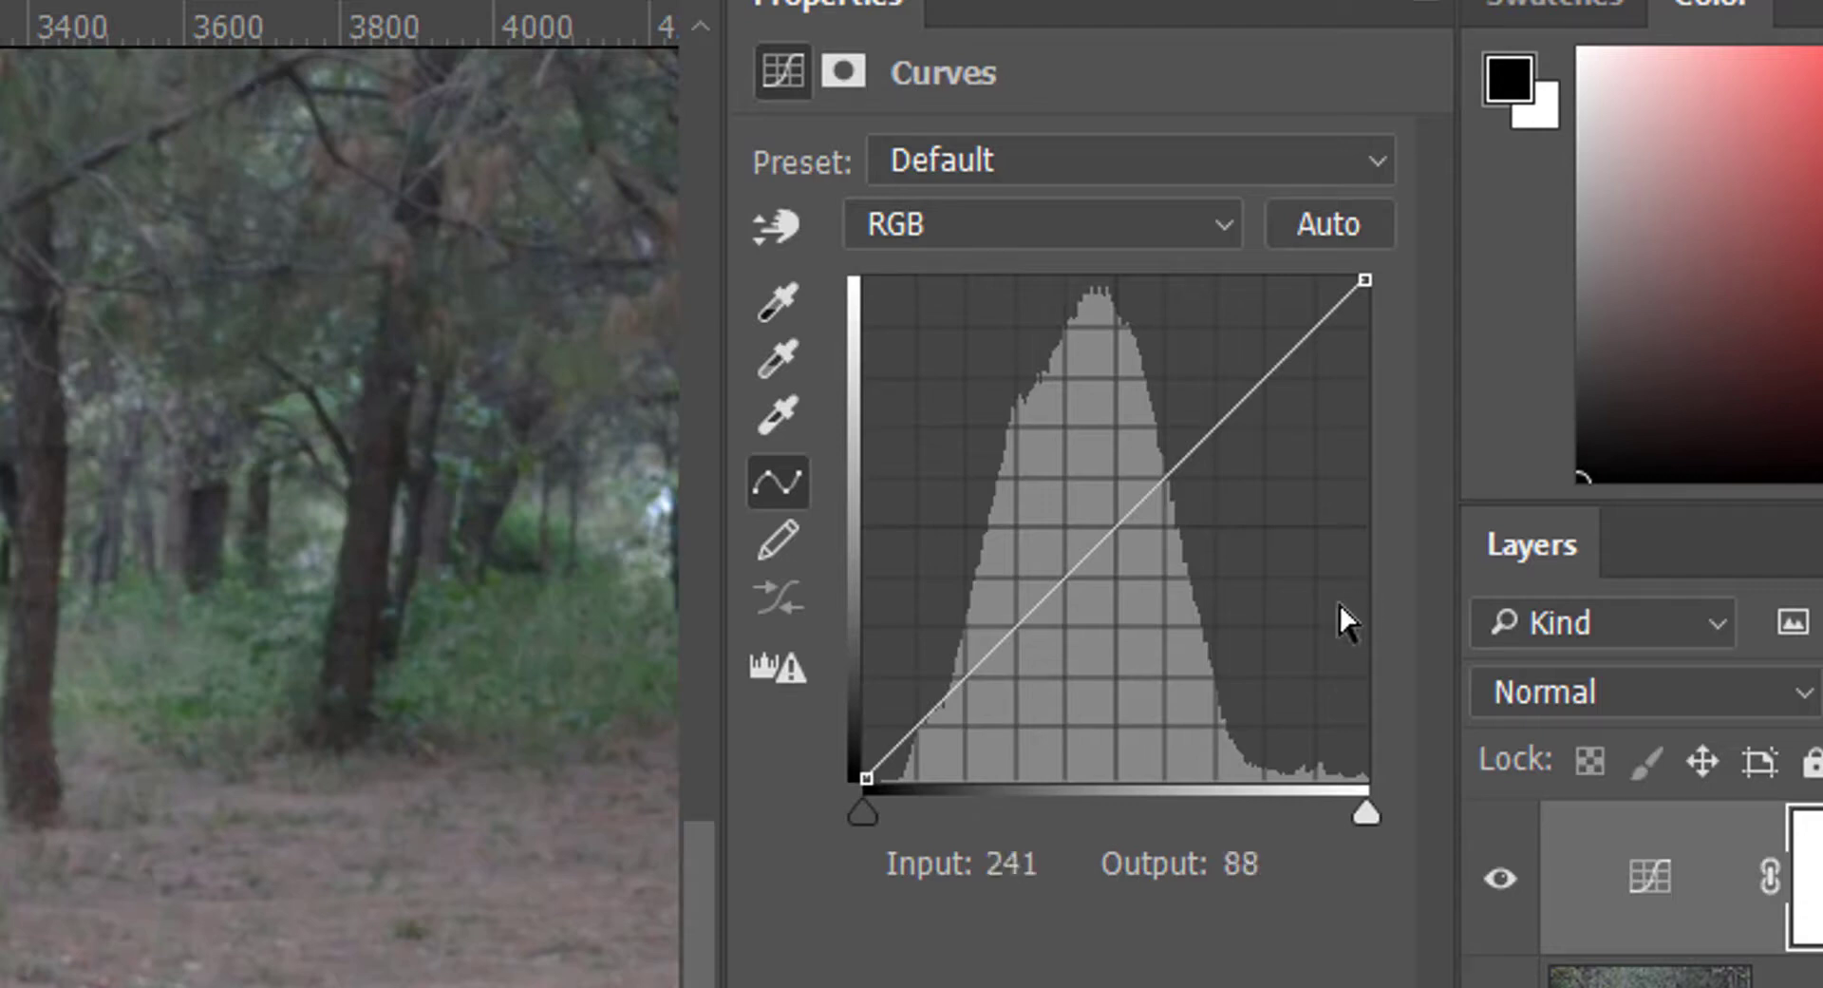
Move the RGB curve's white point to input 242, output 255, to brighten highlights
drag(1370, 817, 1309, 807)
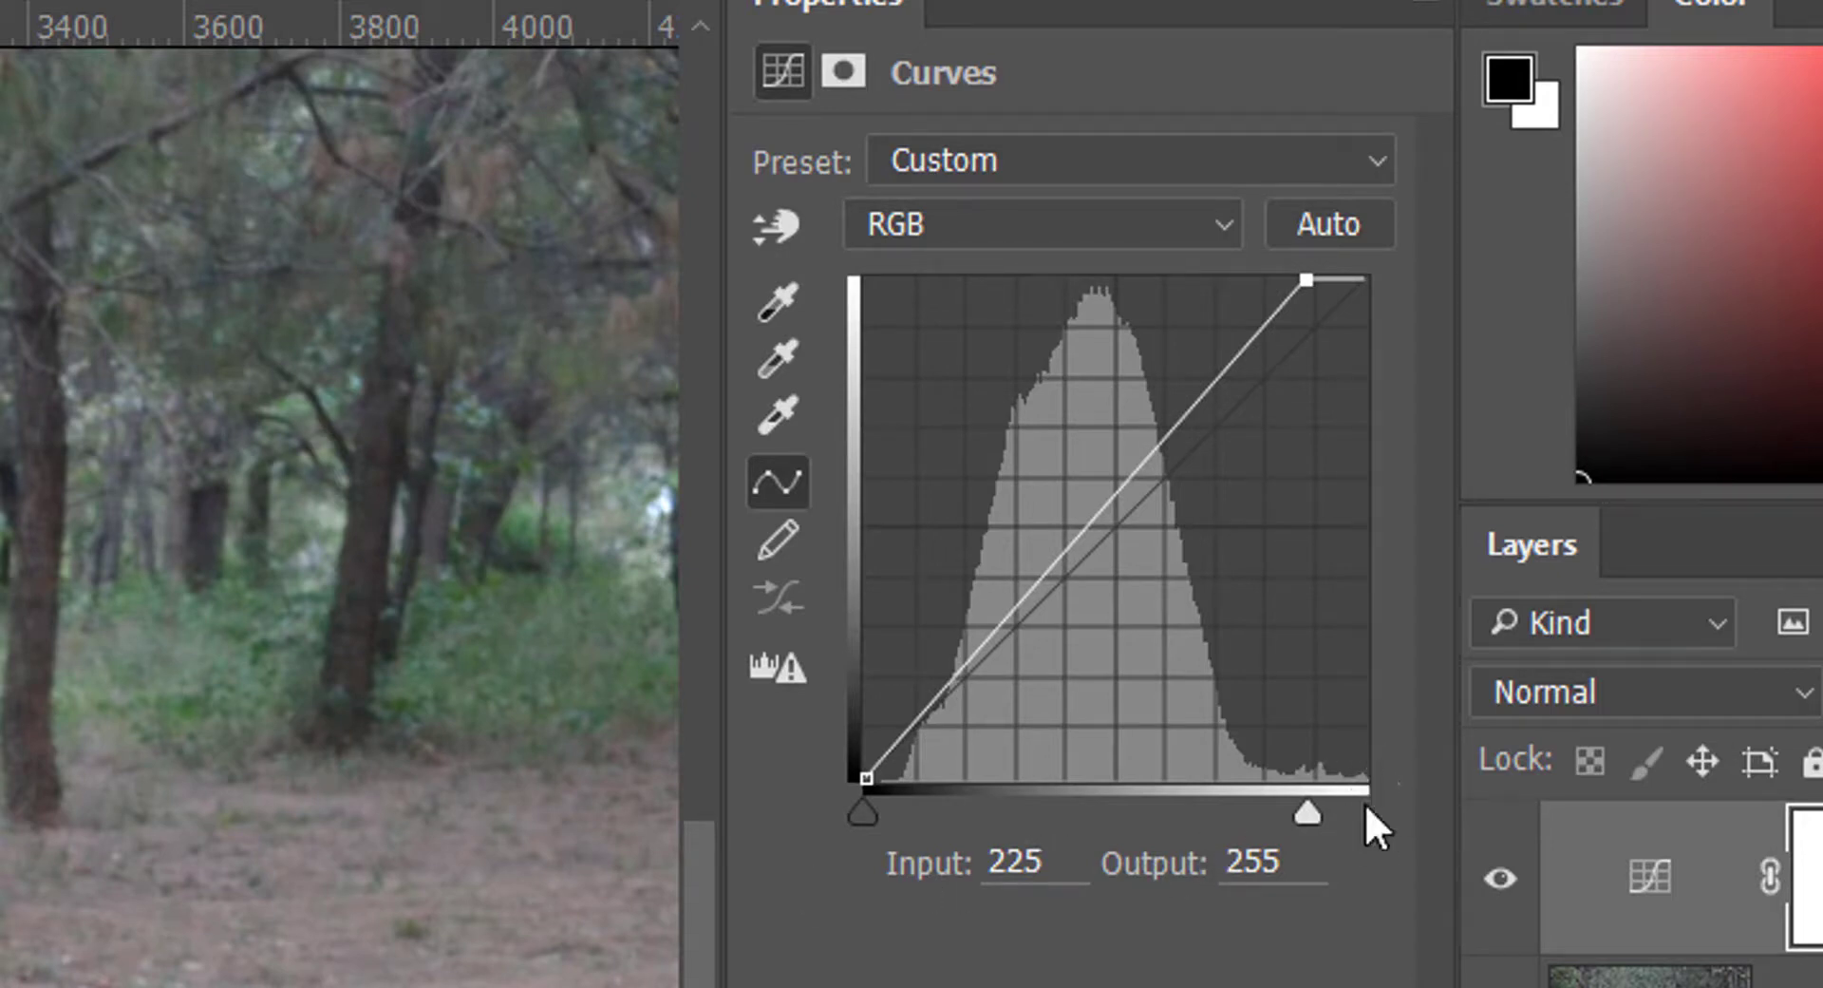
drag(1289, 813, 1402, 815)
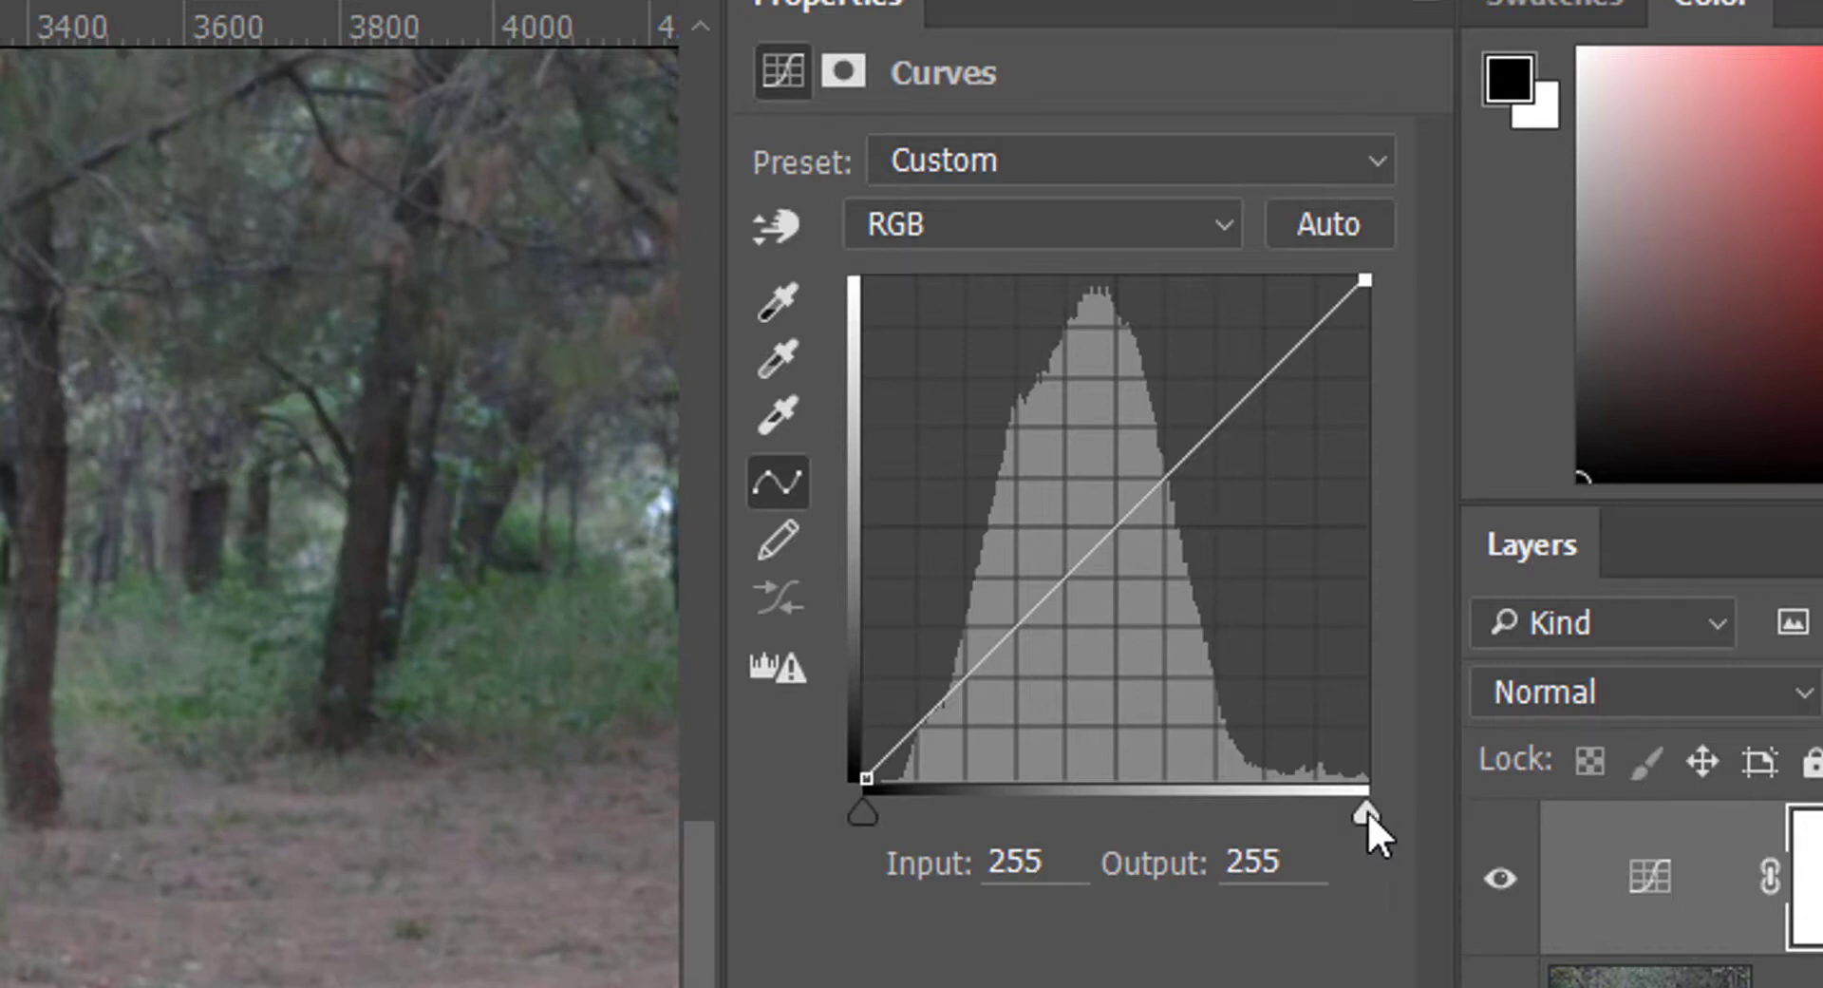
mouse_move(1368, 814)
mouse_down()
mouse_move(1330, 809)
mouse_move(1344, 807)
mouse_up()
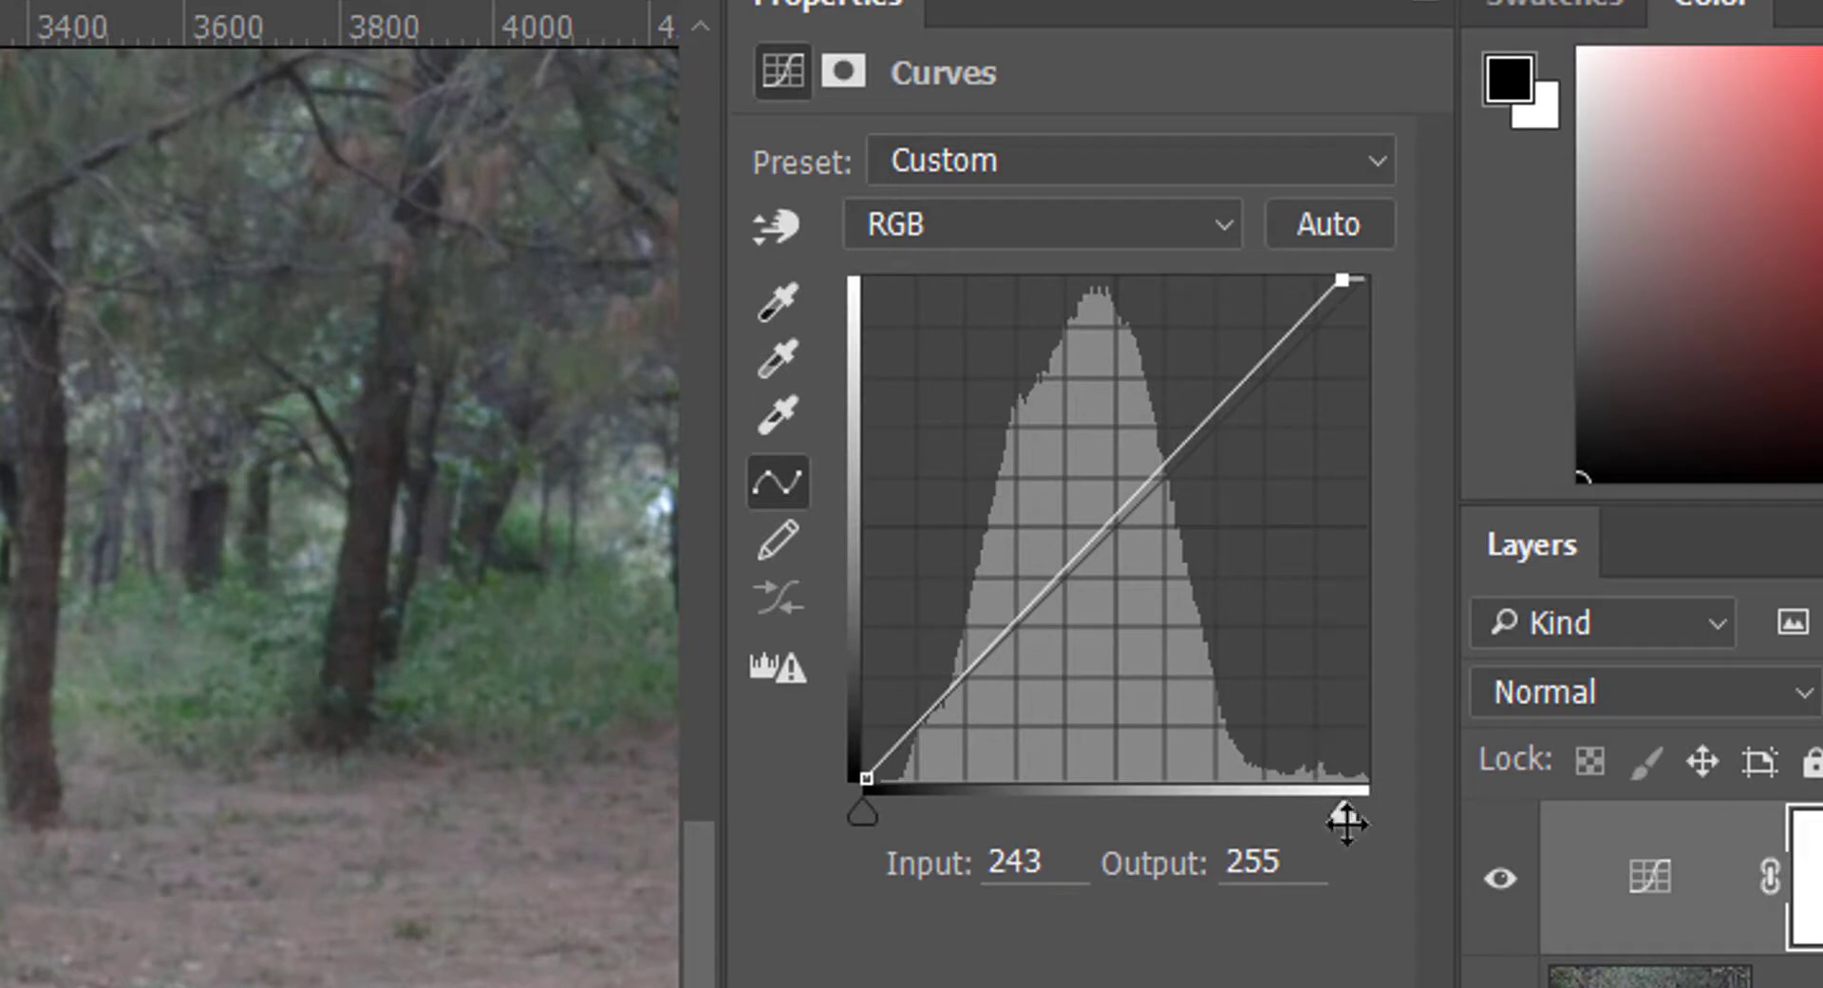
drag(1345, 811, 1341, 807)
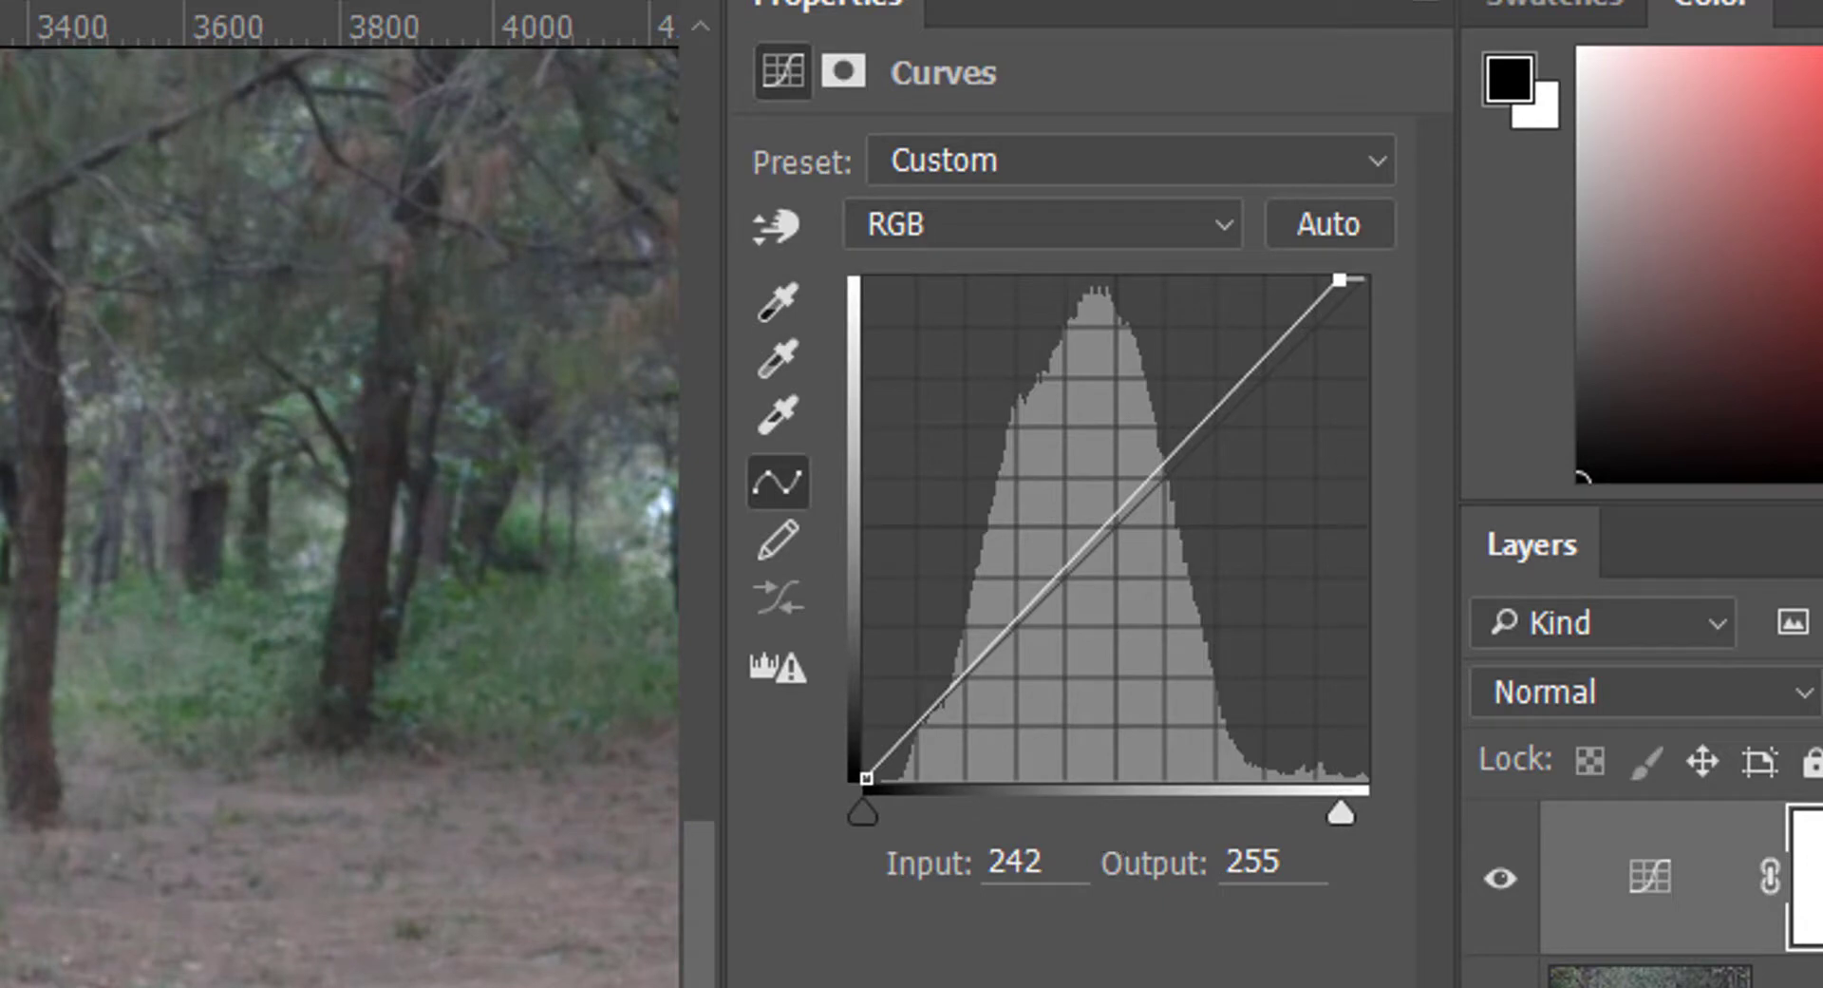
click(862, 813)
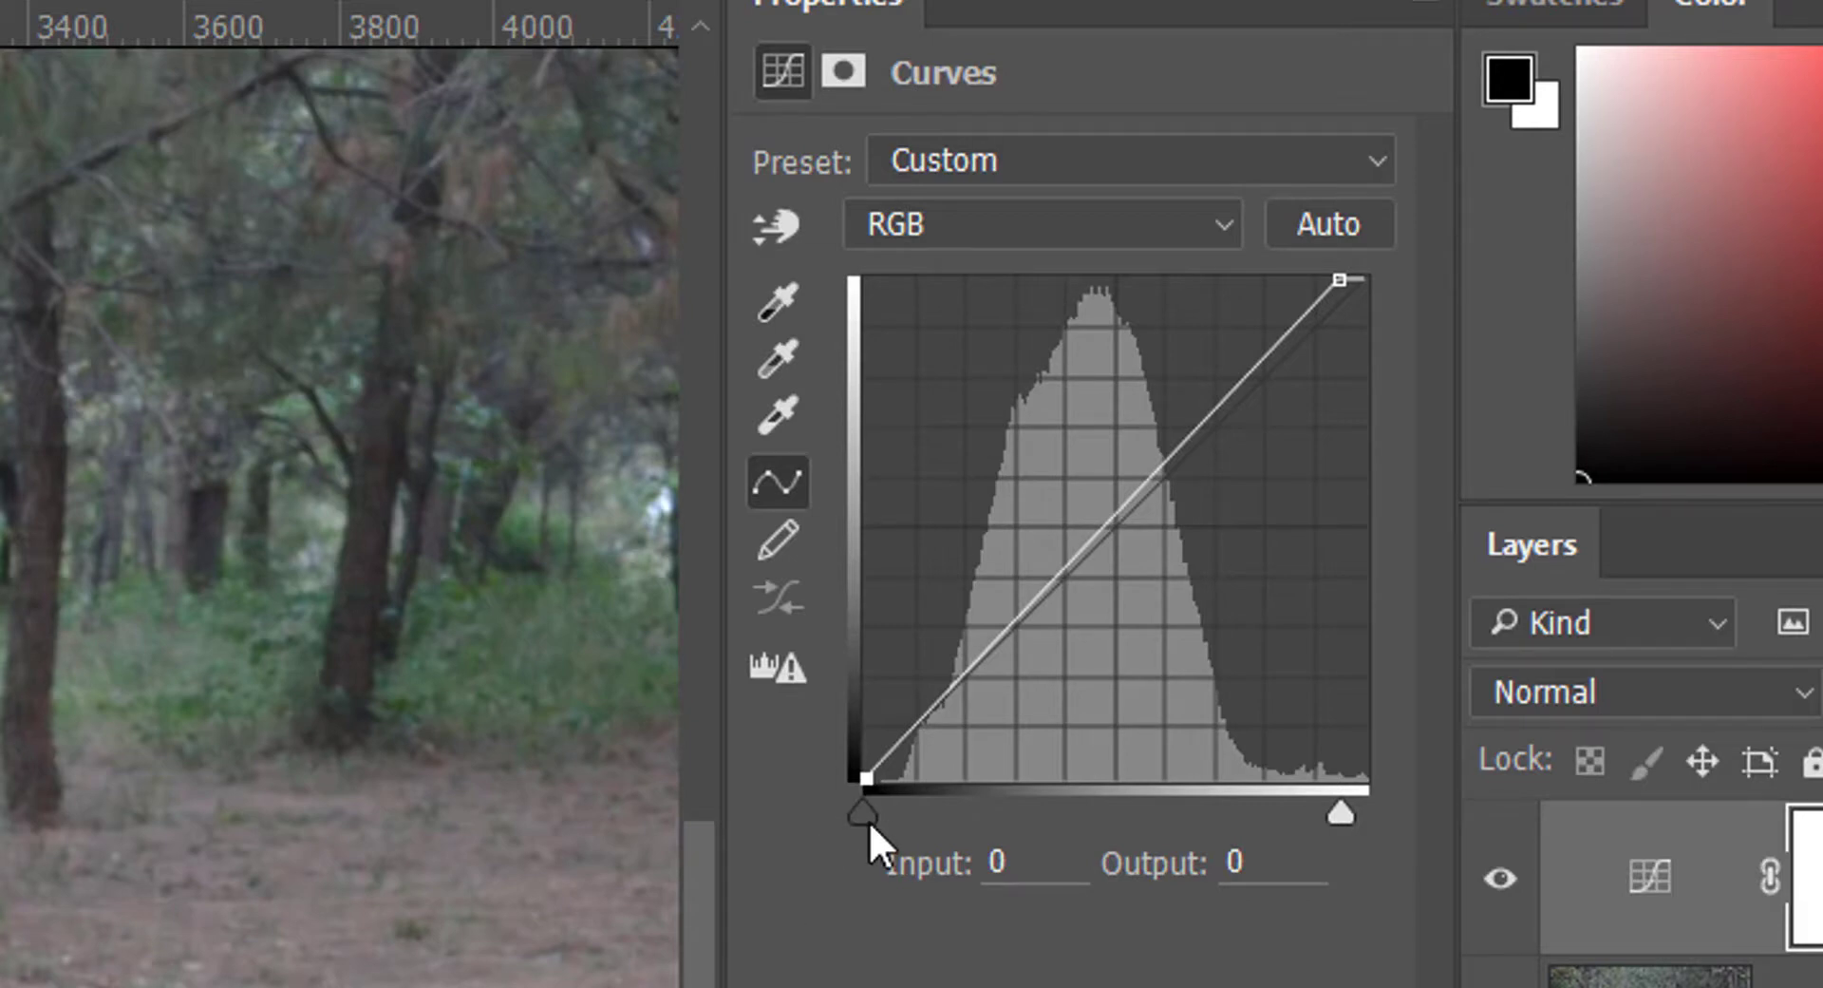
Set the black point input to 18, white point near 239, and toggle Curves 1 to compare
drag(869, 815, 887, 809)
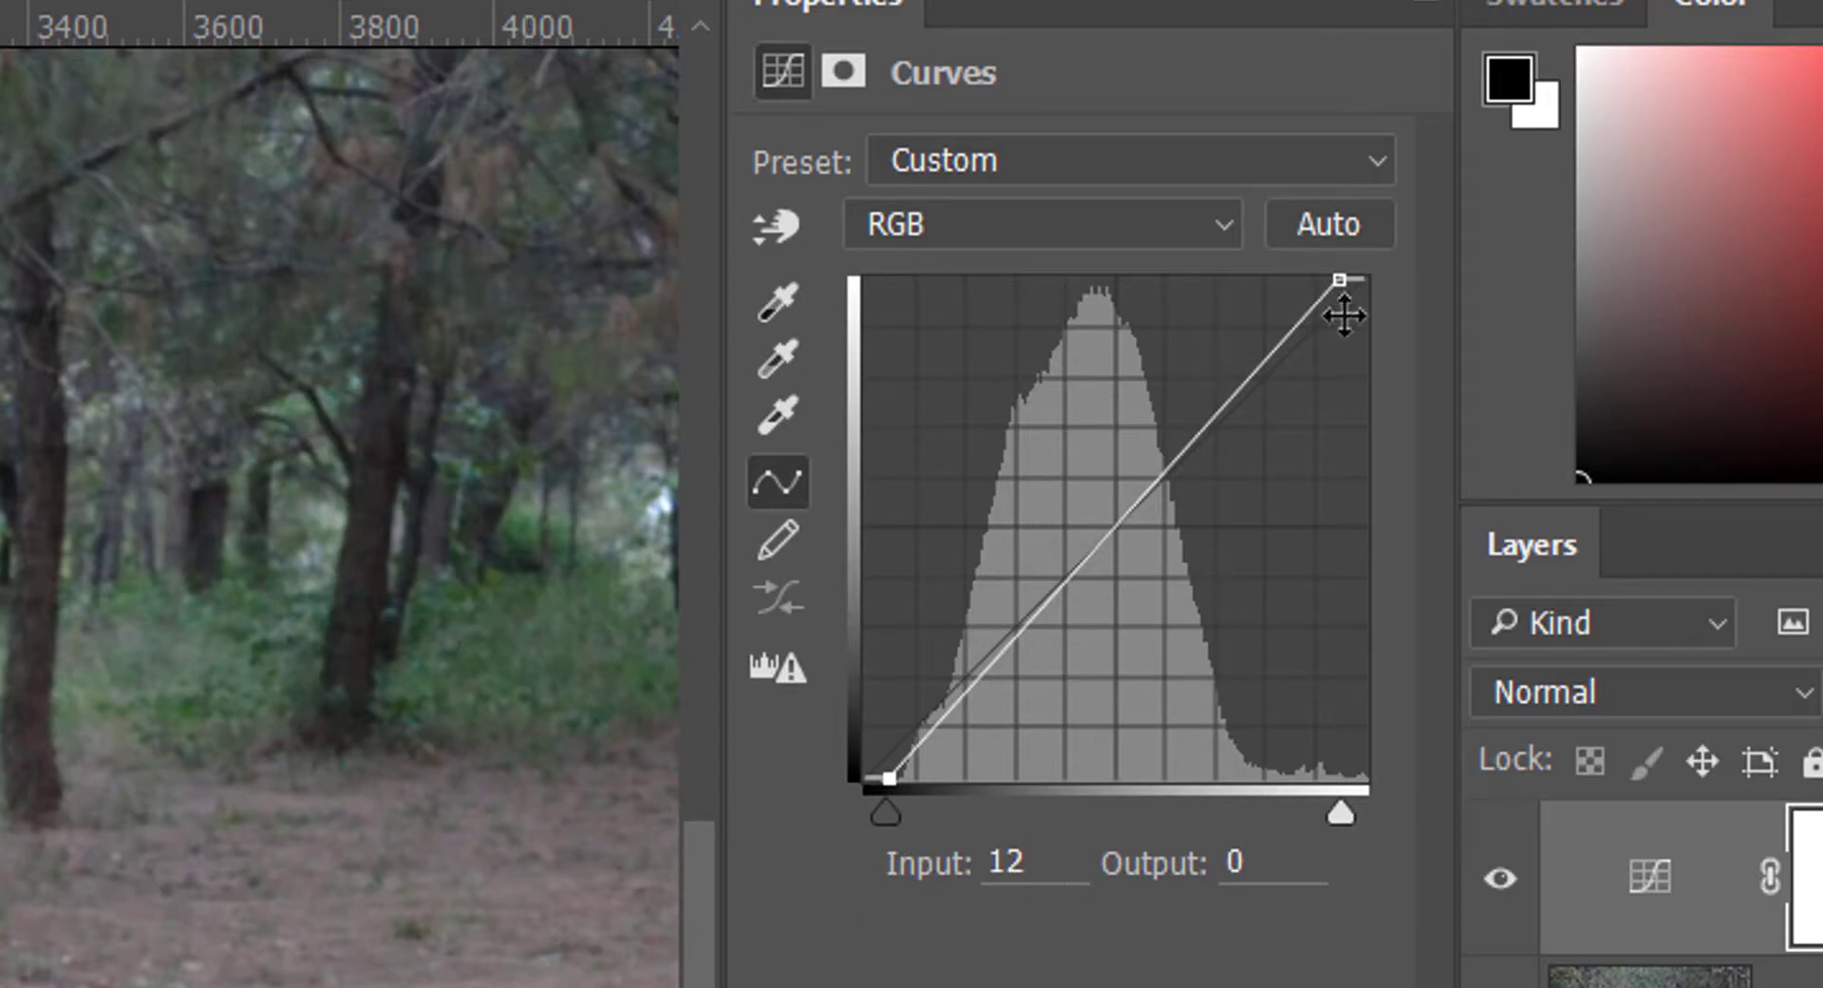
mouse_move(1341, 807)
mouse_down()
mouse_move(1390, 805)
mouse_move(1327, 813)
mouse_move(1351, 812)
mouse_up()
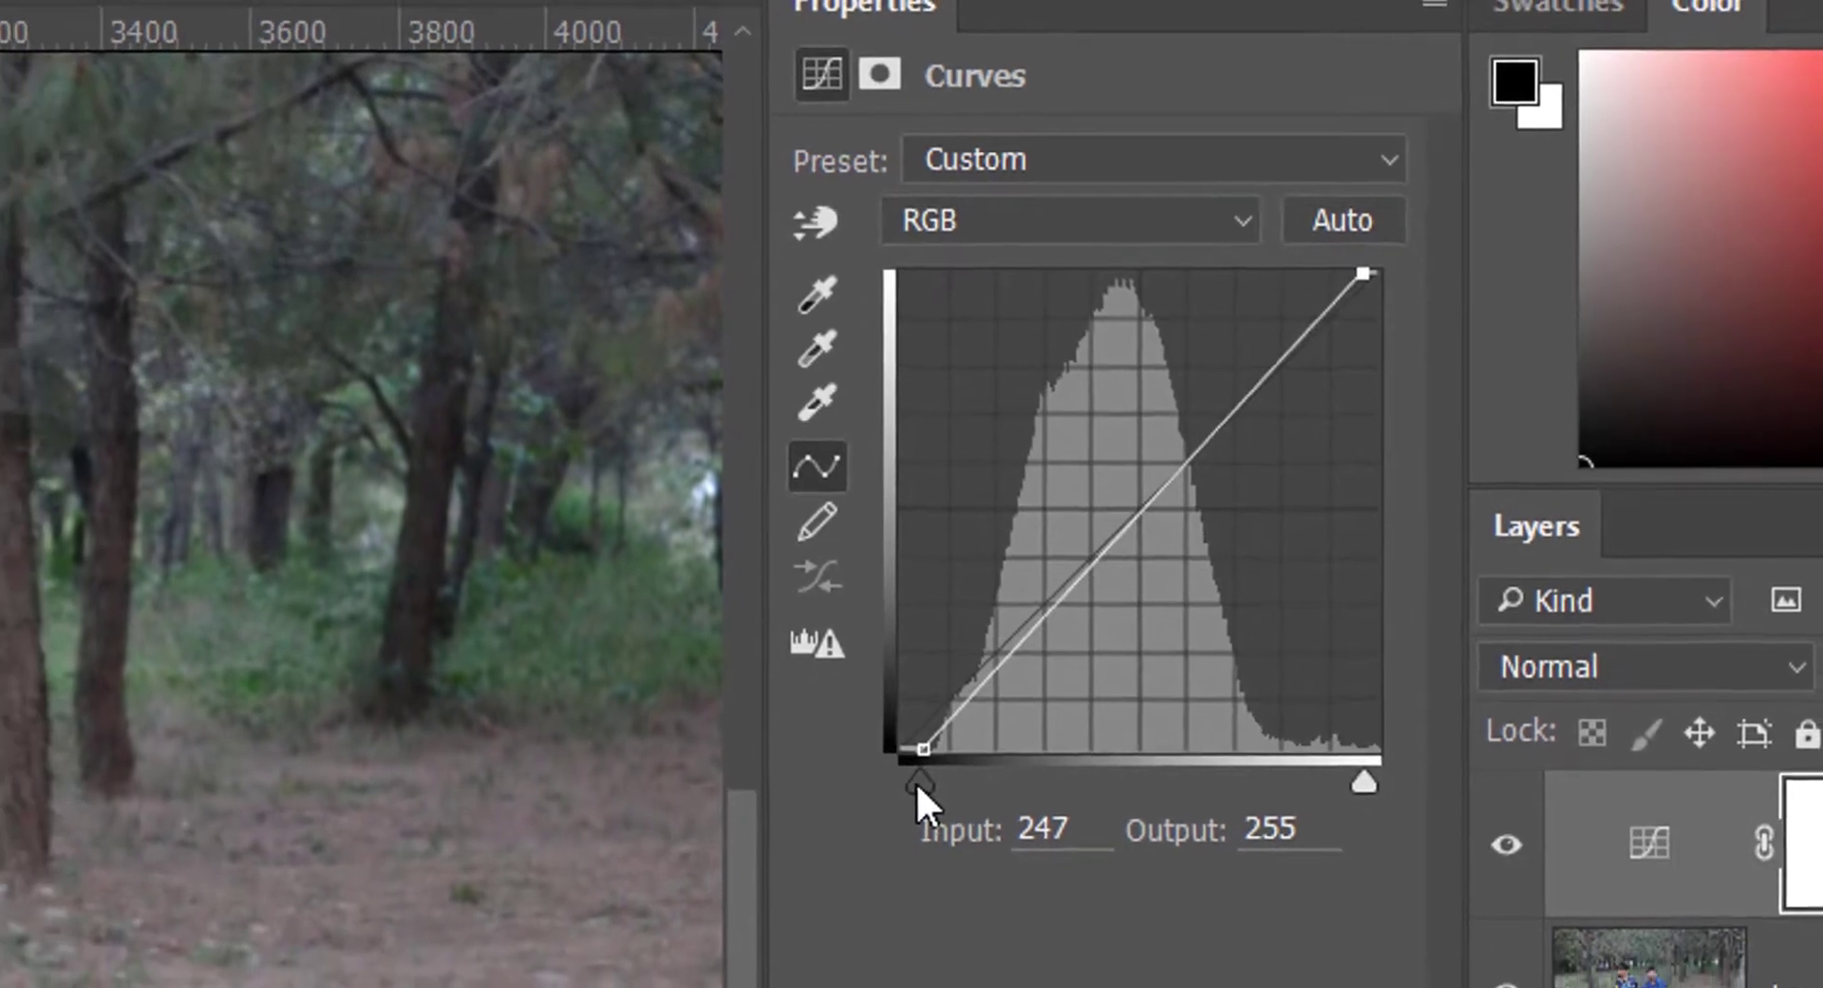
drag(918, 784, 909, 786)
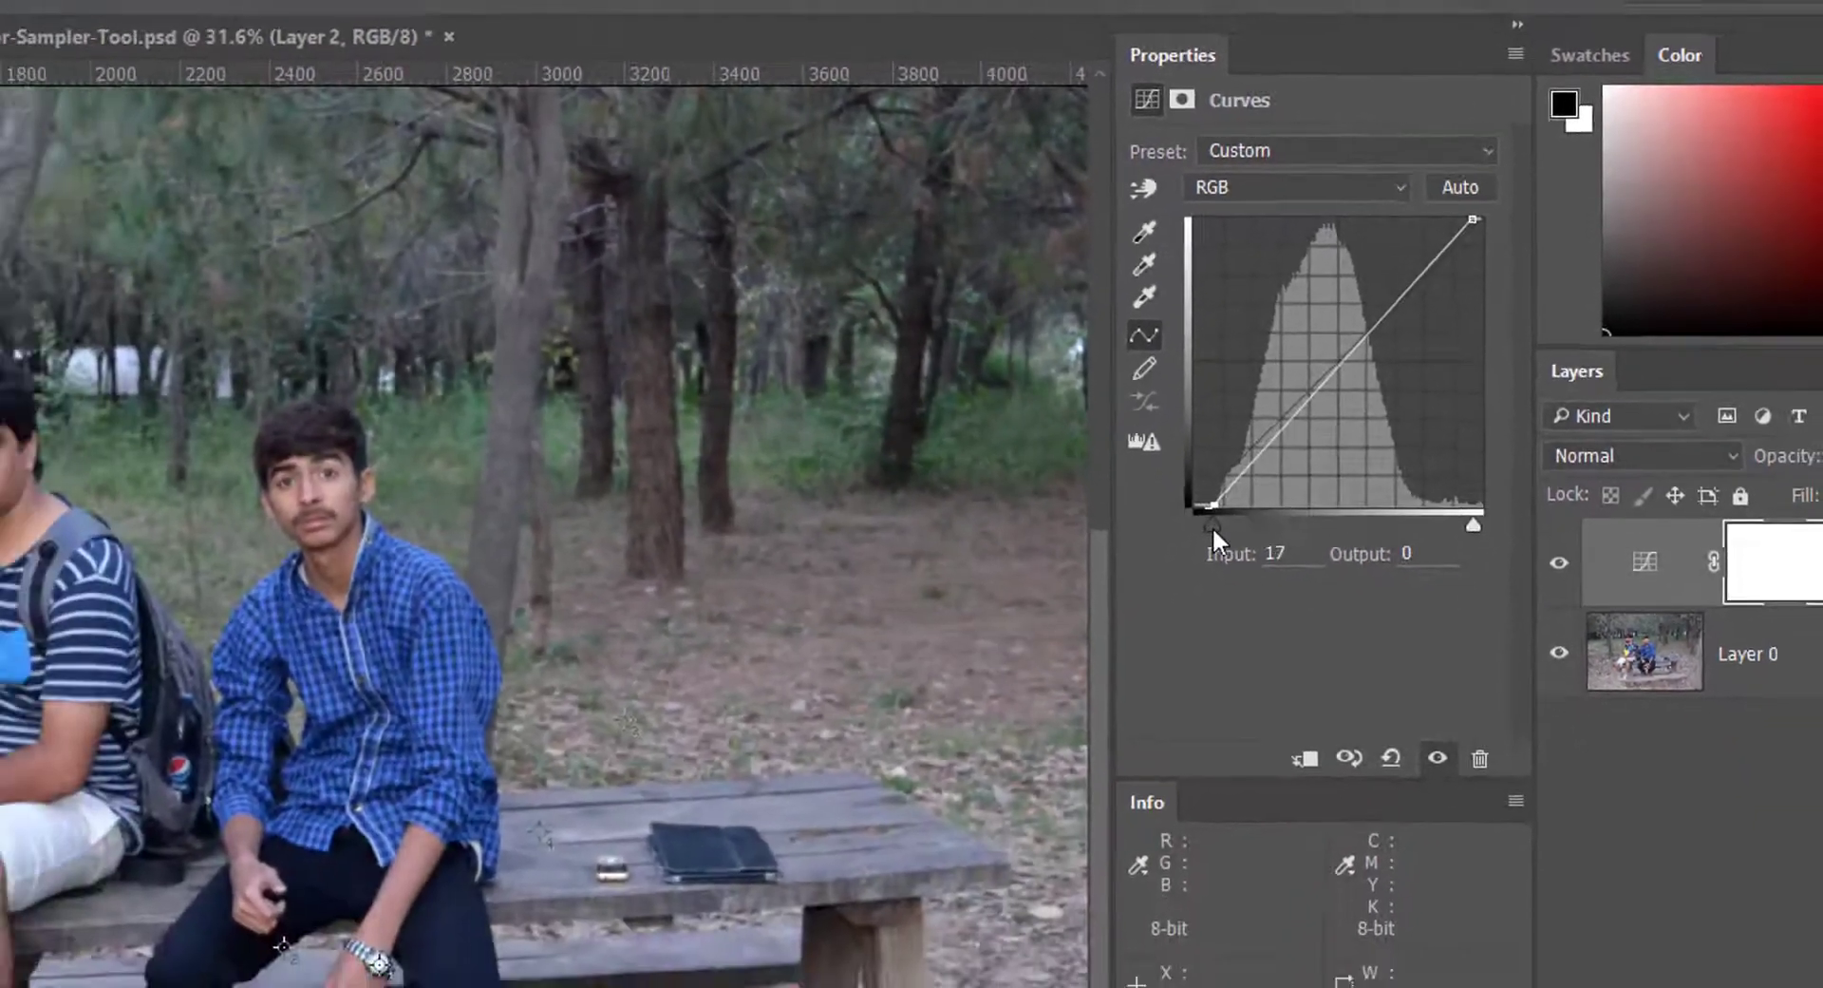
drag(1211, 526, 1214, 526)
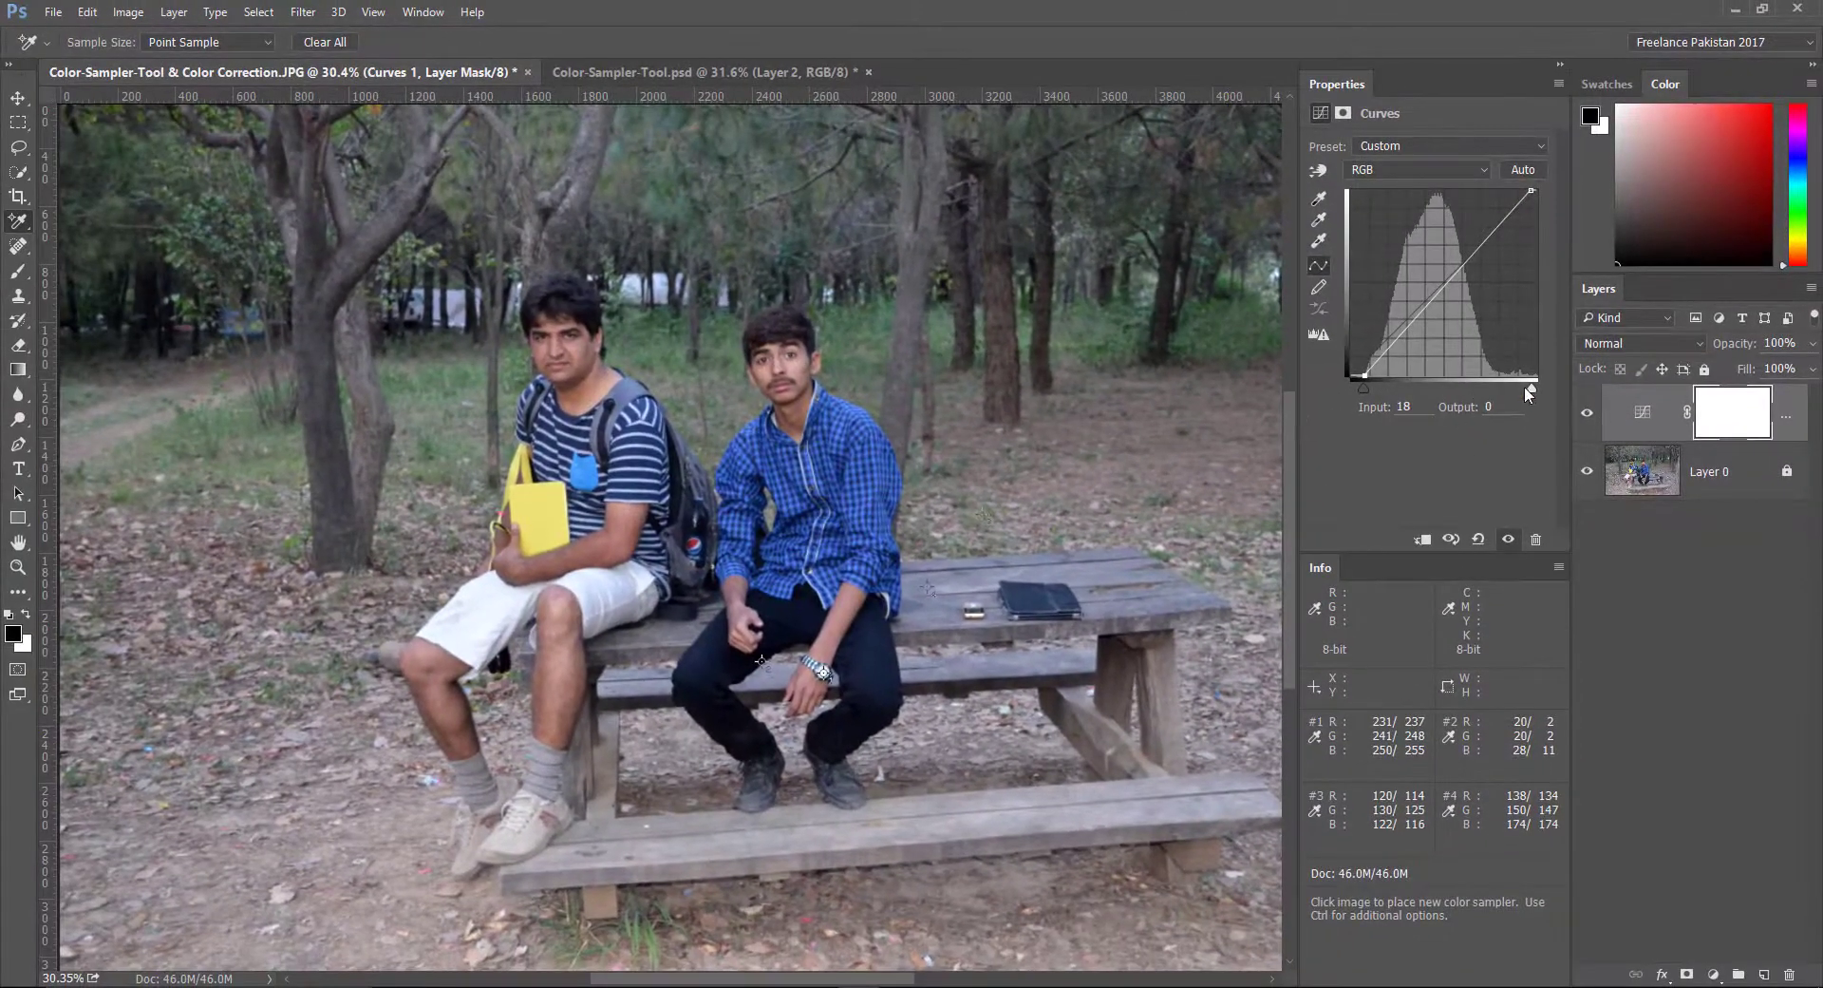
click(1586, 413)
click(1587, 413)
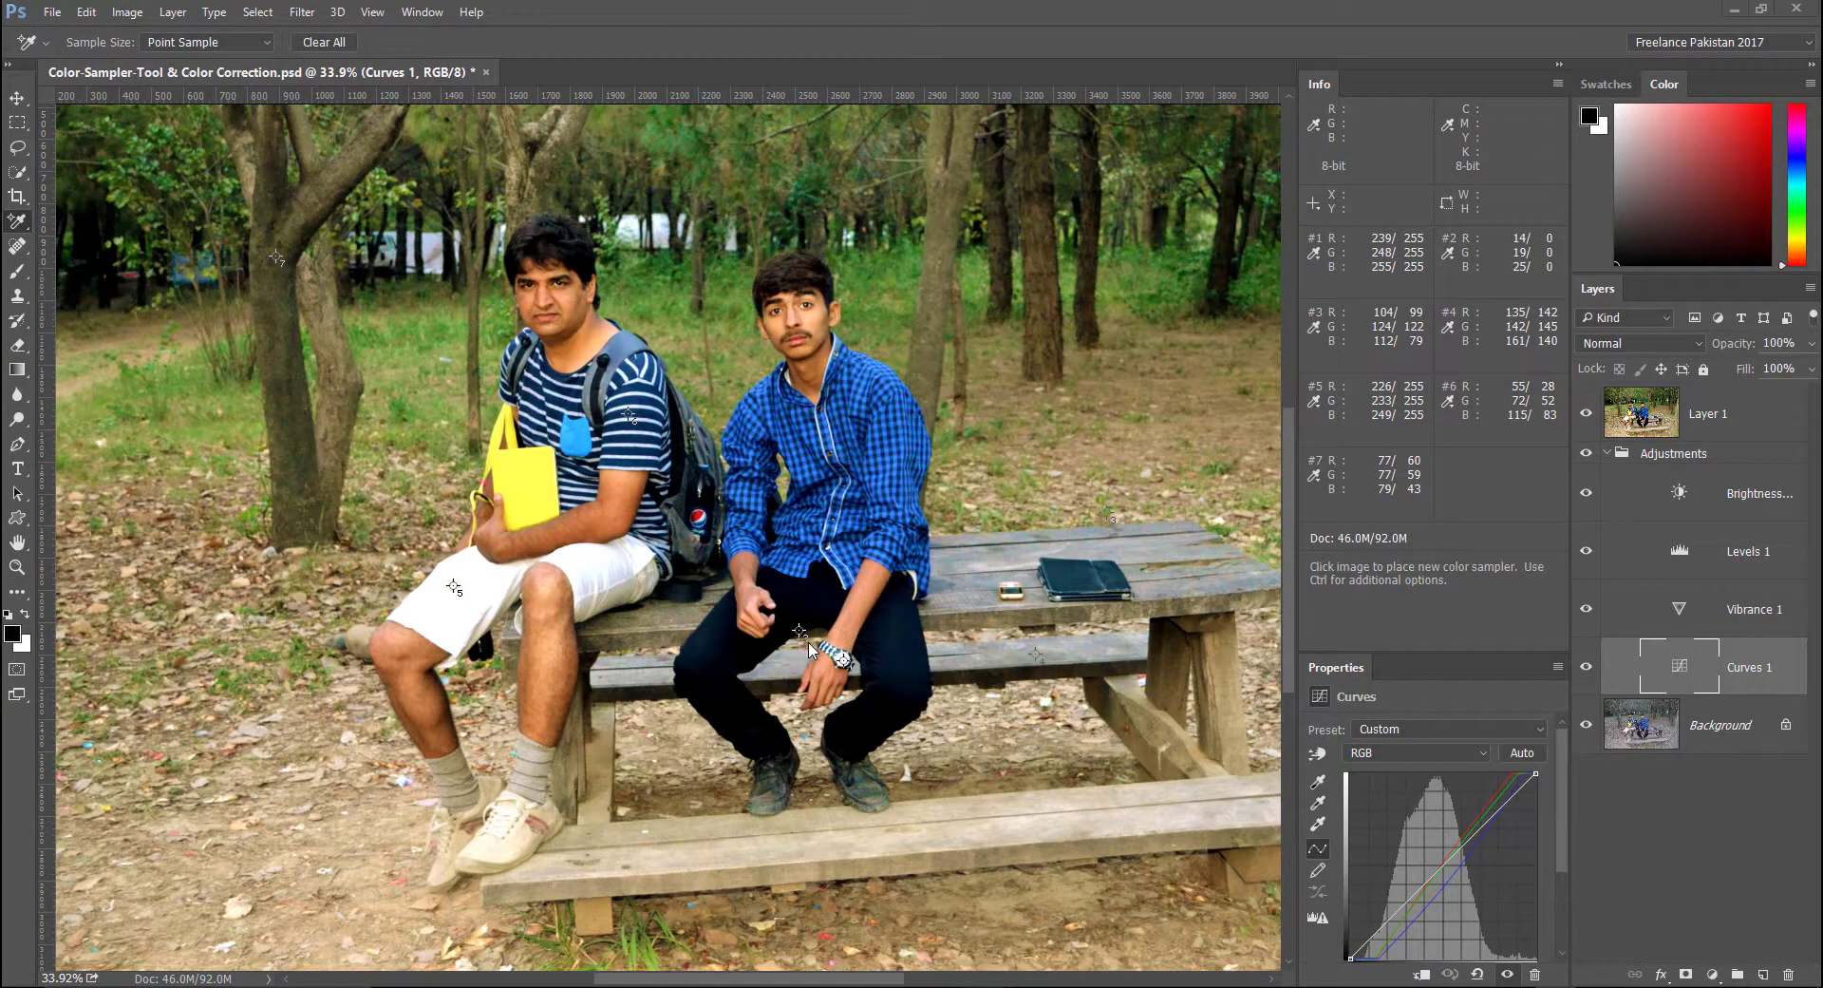
Delete the colour sampler in the dark shadow area, zooming in on it and back out
key(ctrl+space)
click(874, 662)
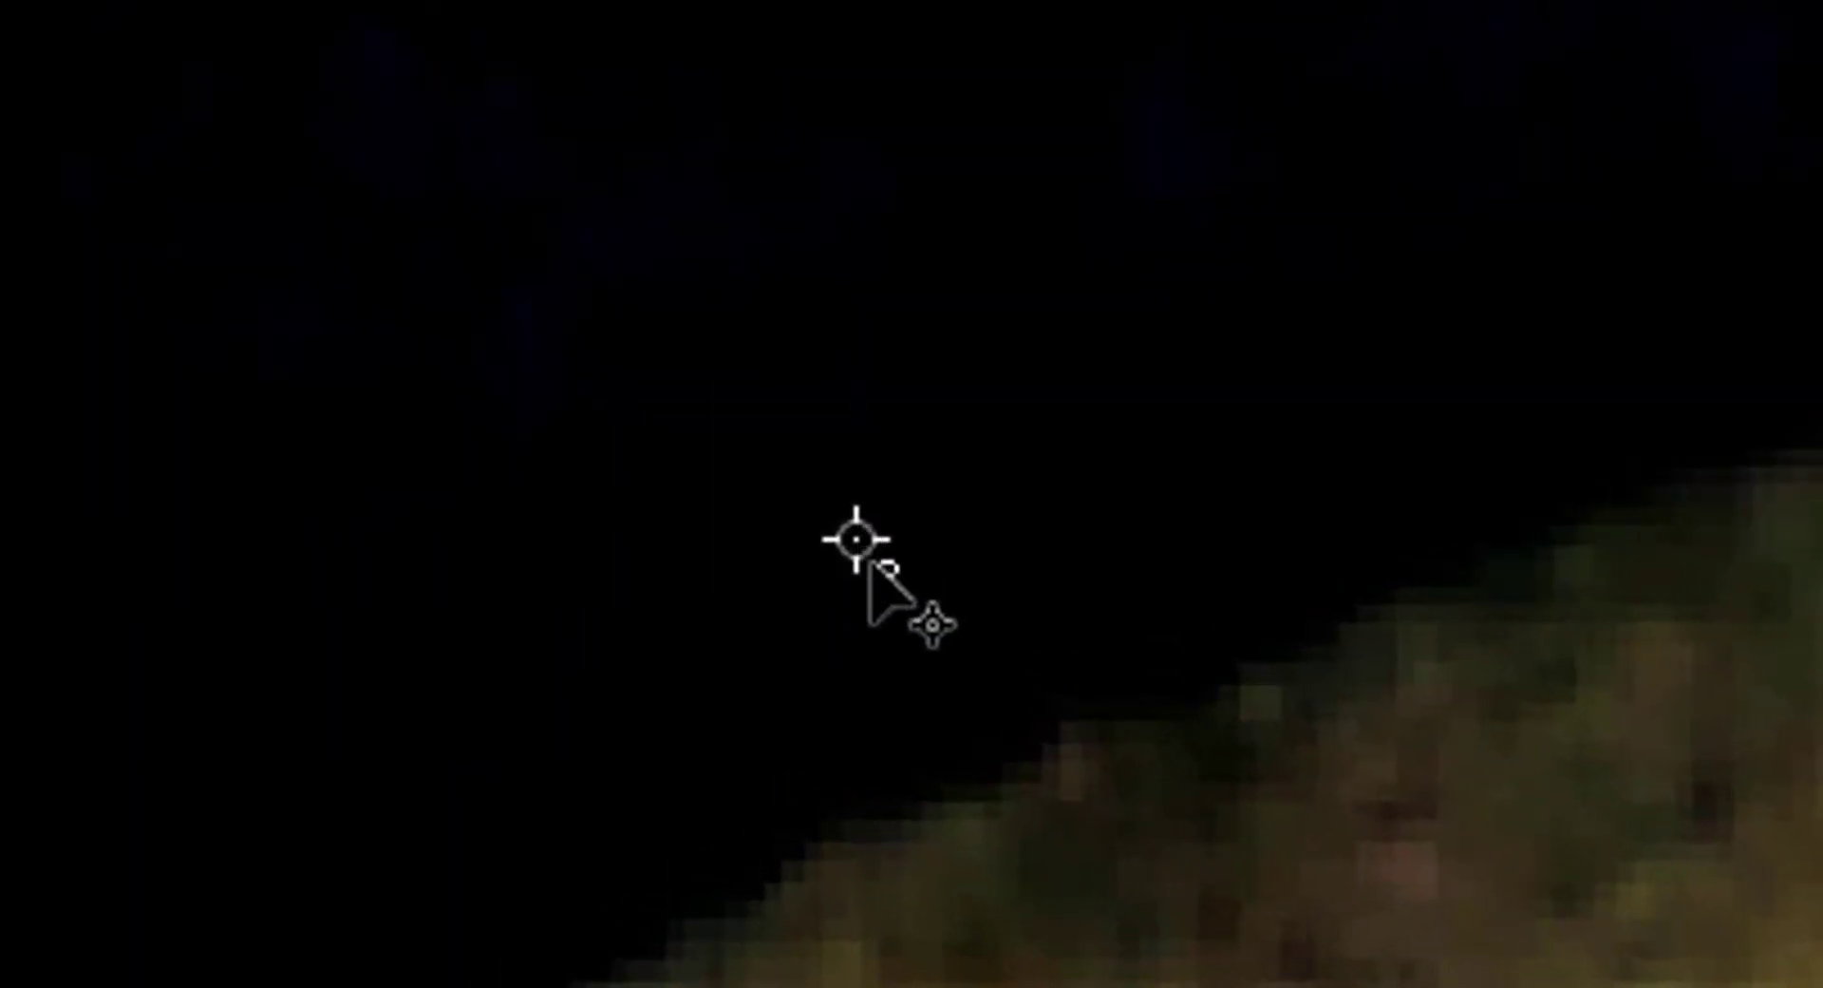
key(alt)
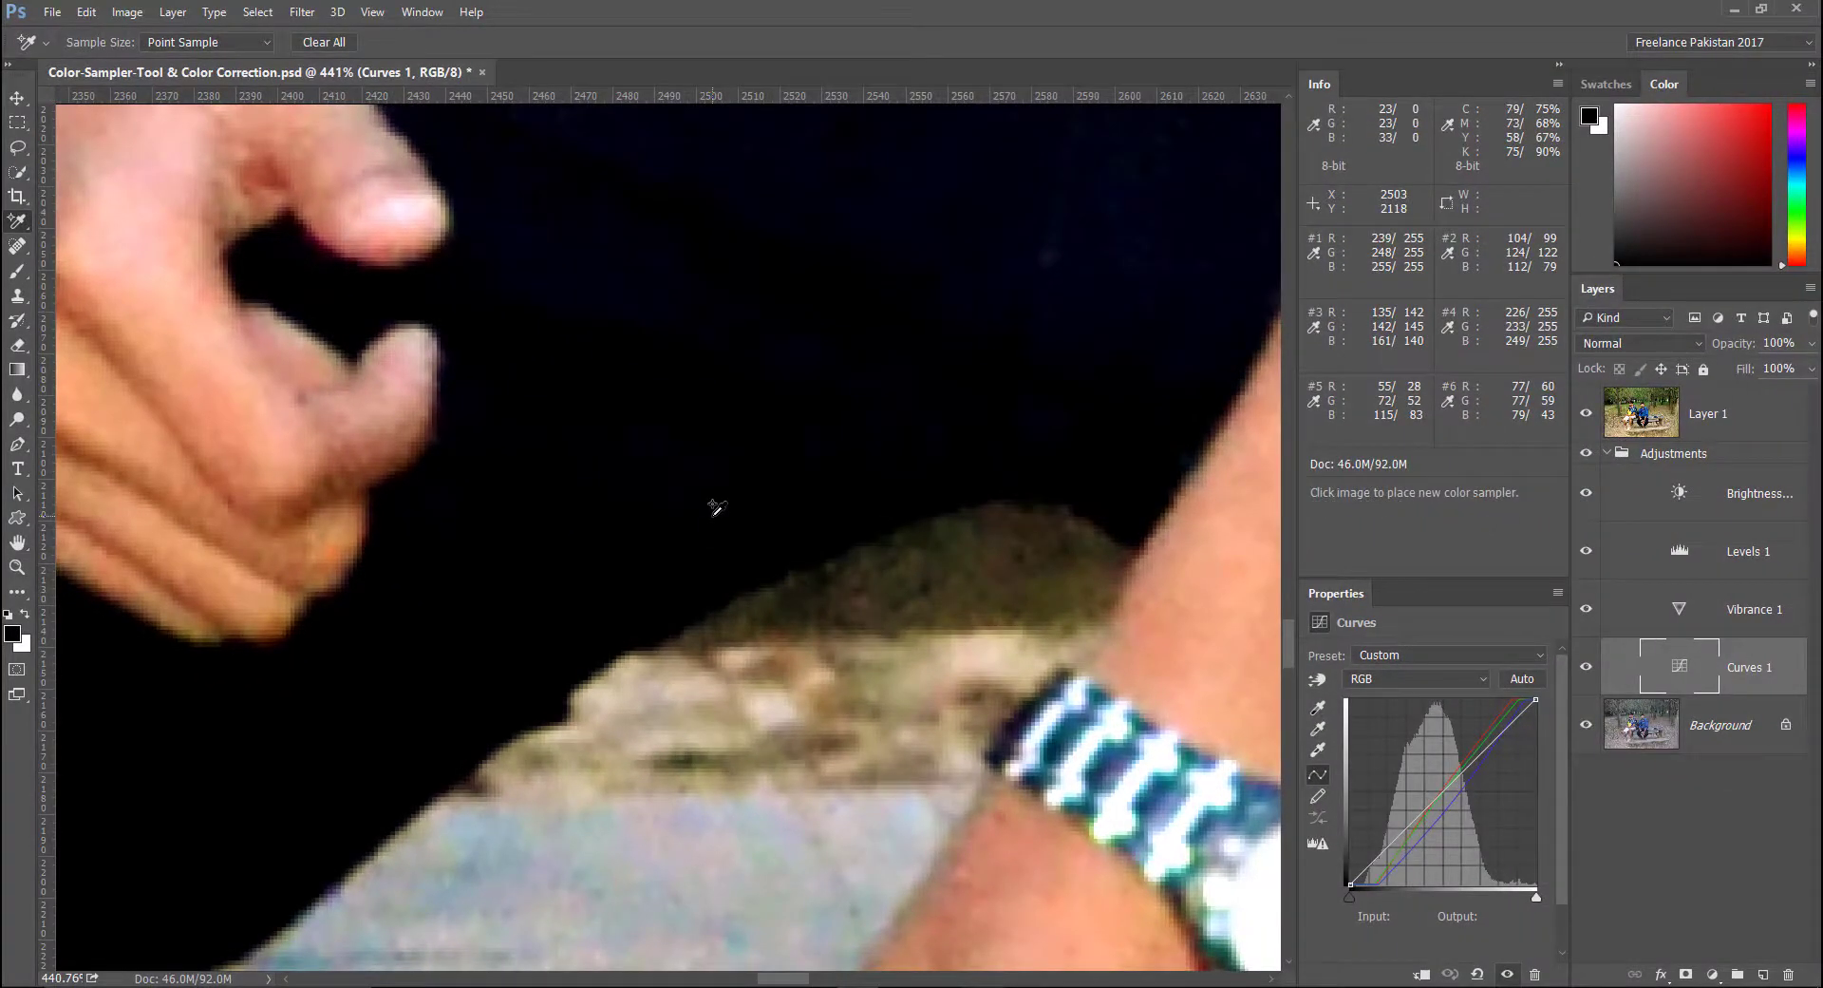
drag(716, 509, 546, 467)
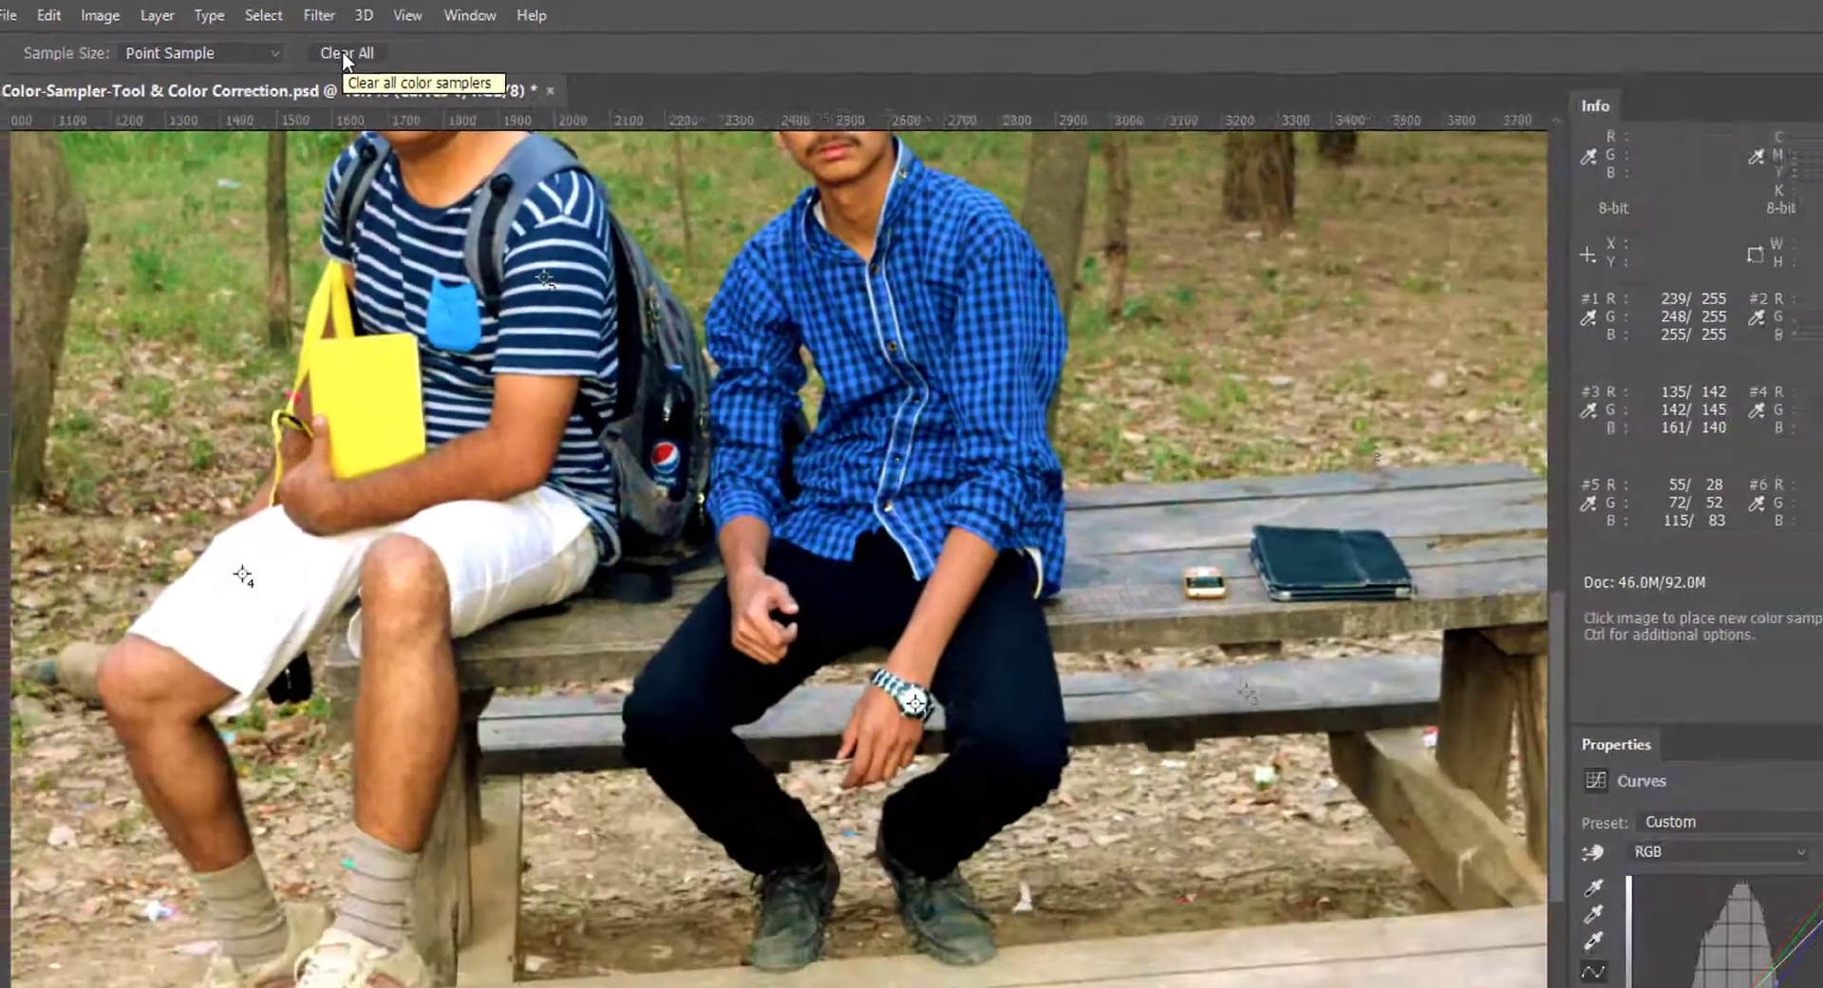
Clear all colour samplers from the photo and pan the view to show the faces
click(387, 73)
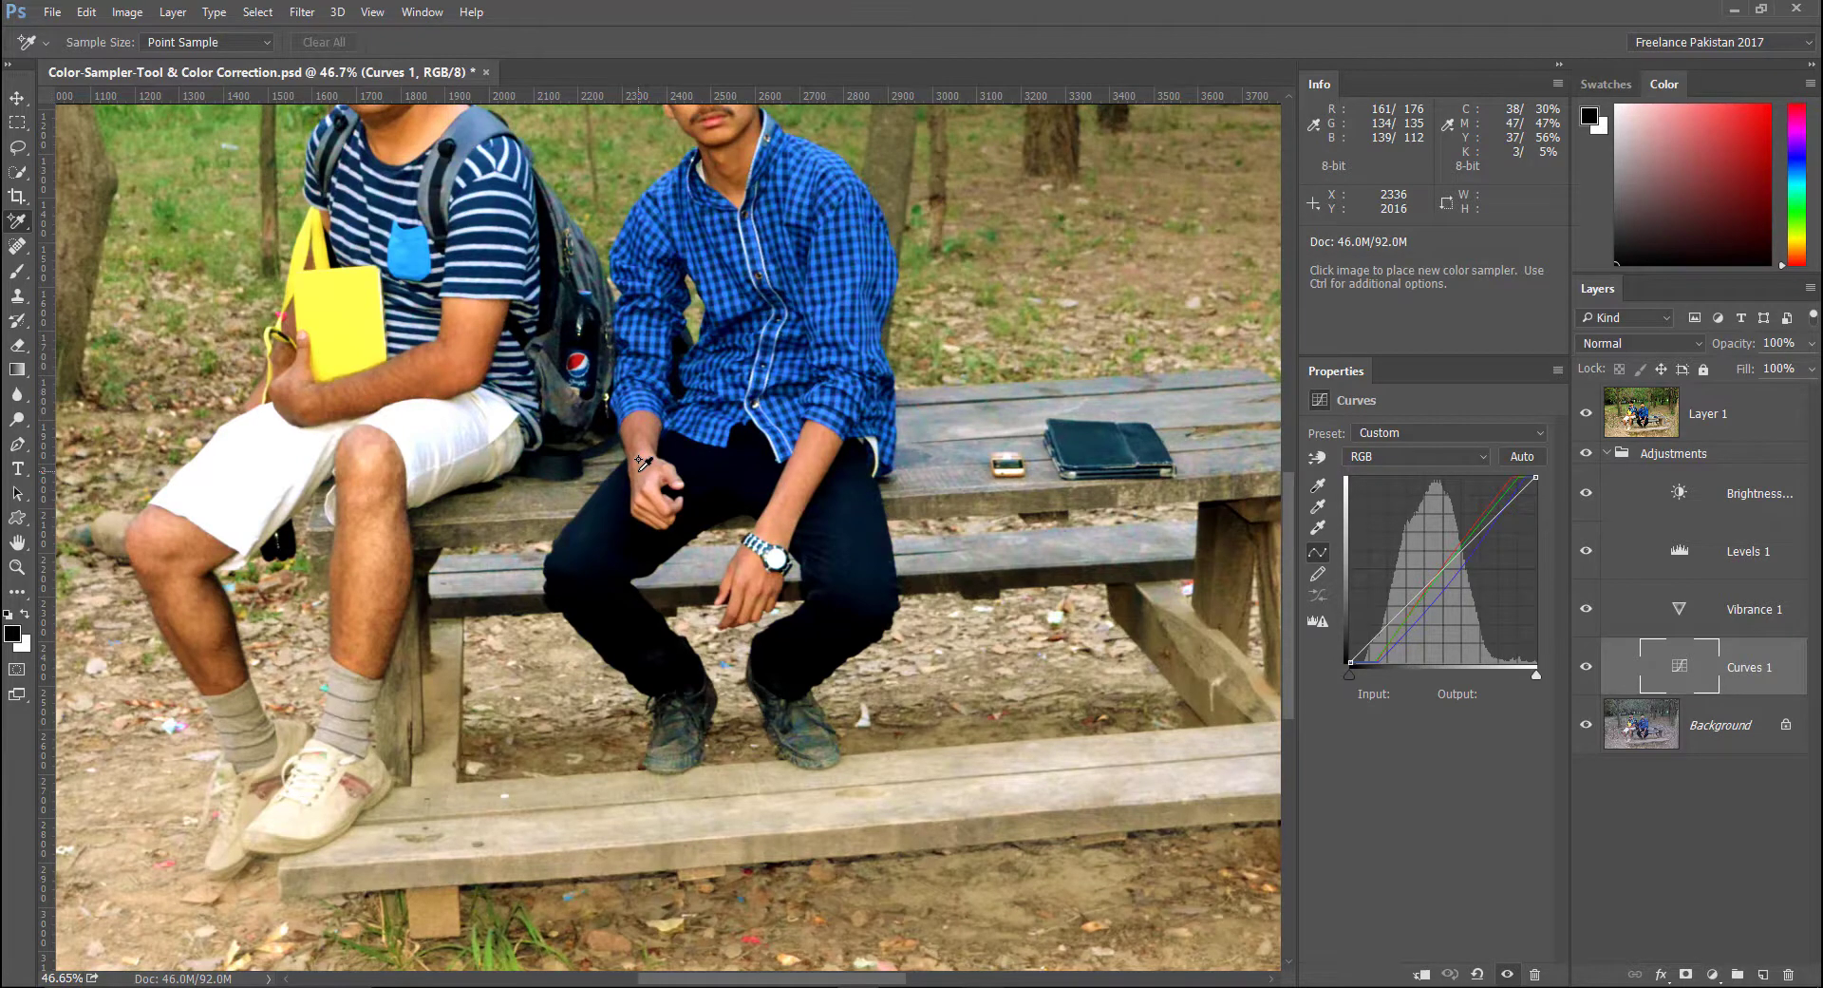
drag(643, 463, 747, 638)
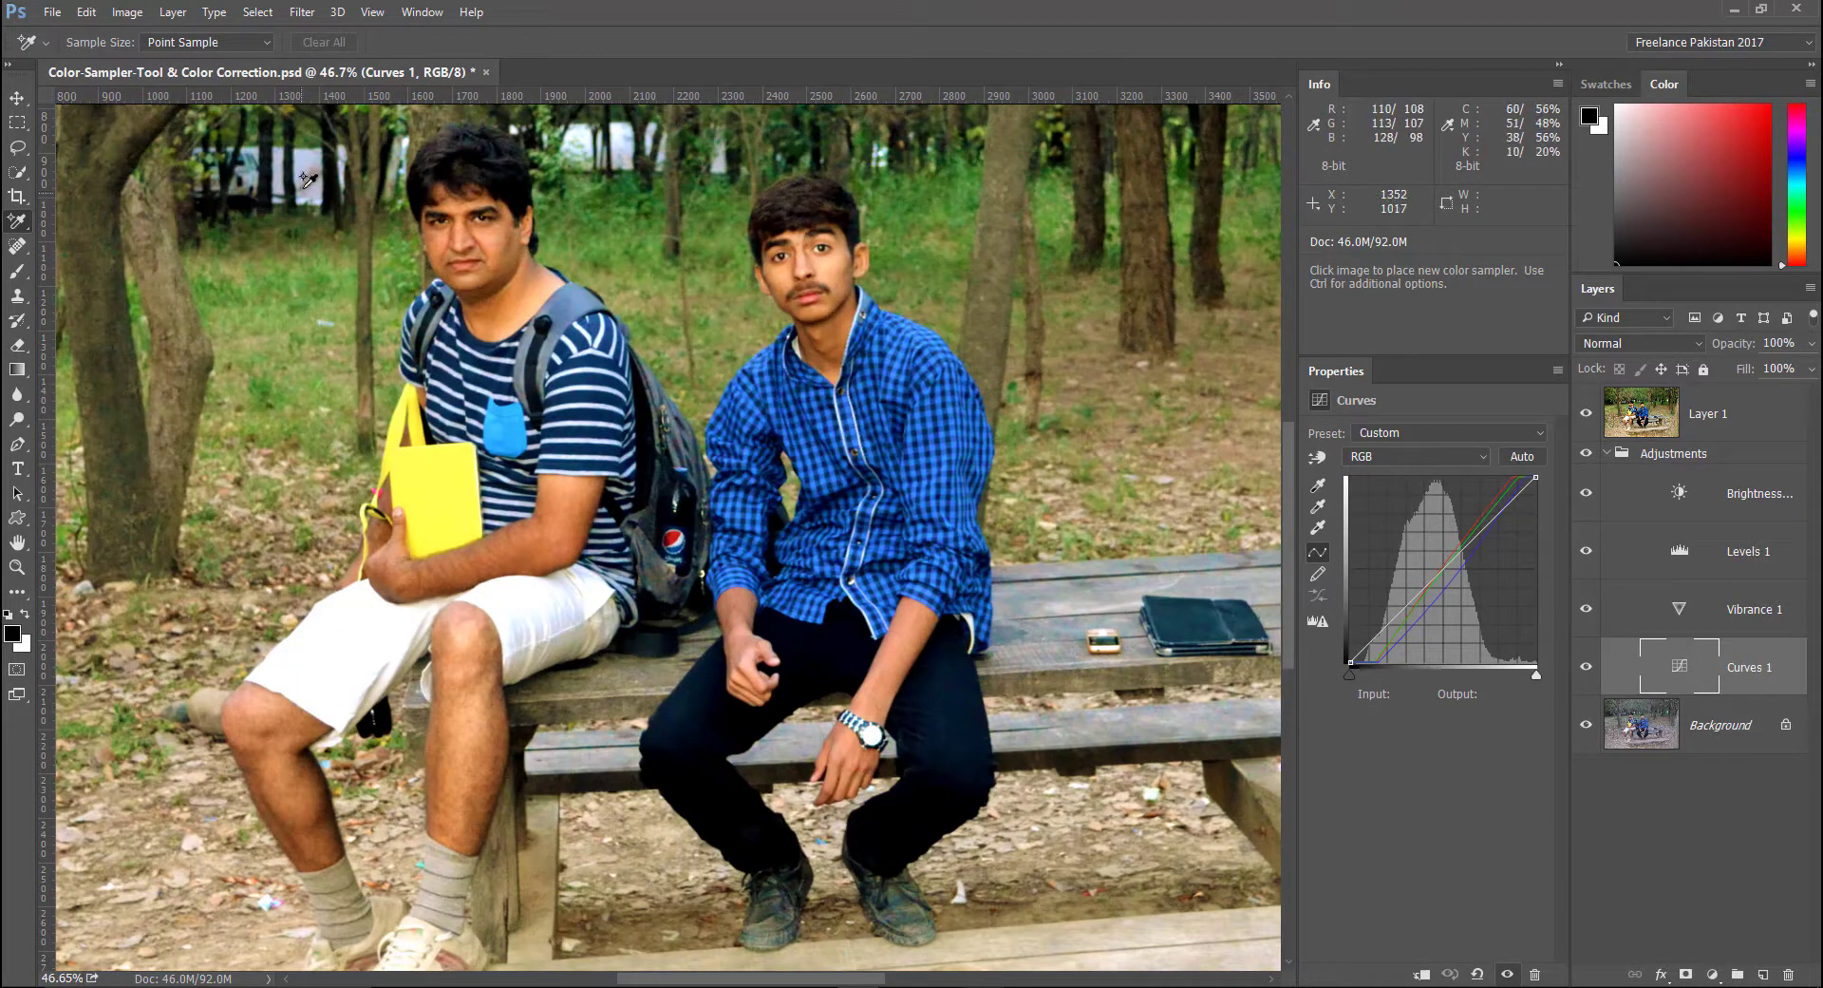